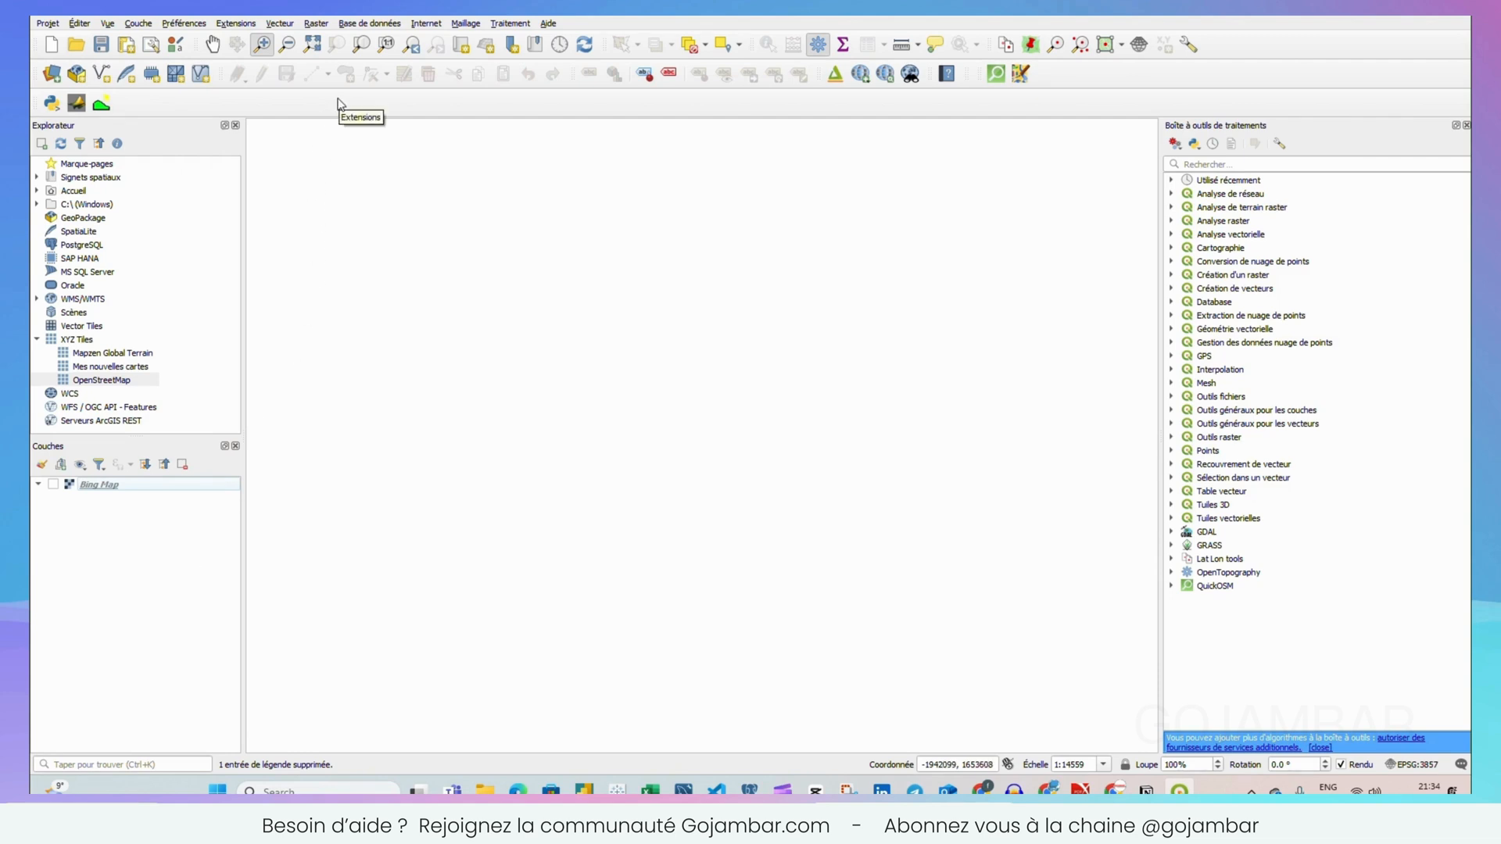
Make the Bing Map layer visible on the map canvas.
click(53, 485)
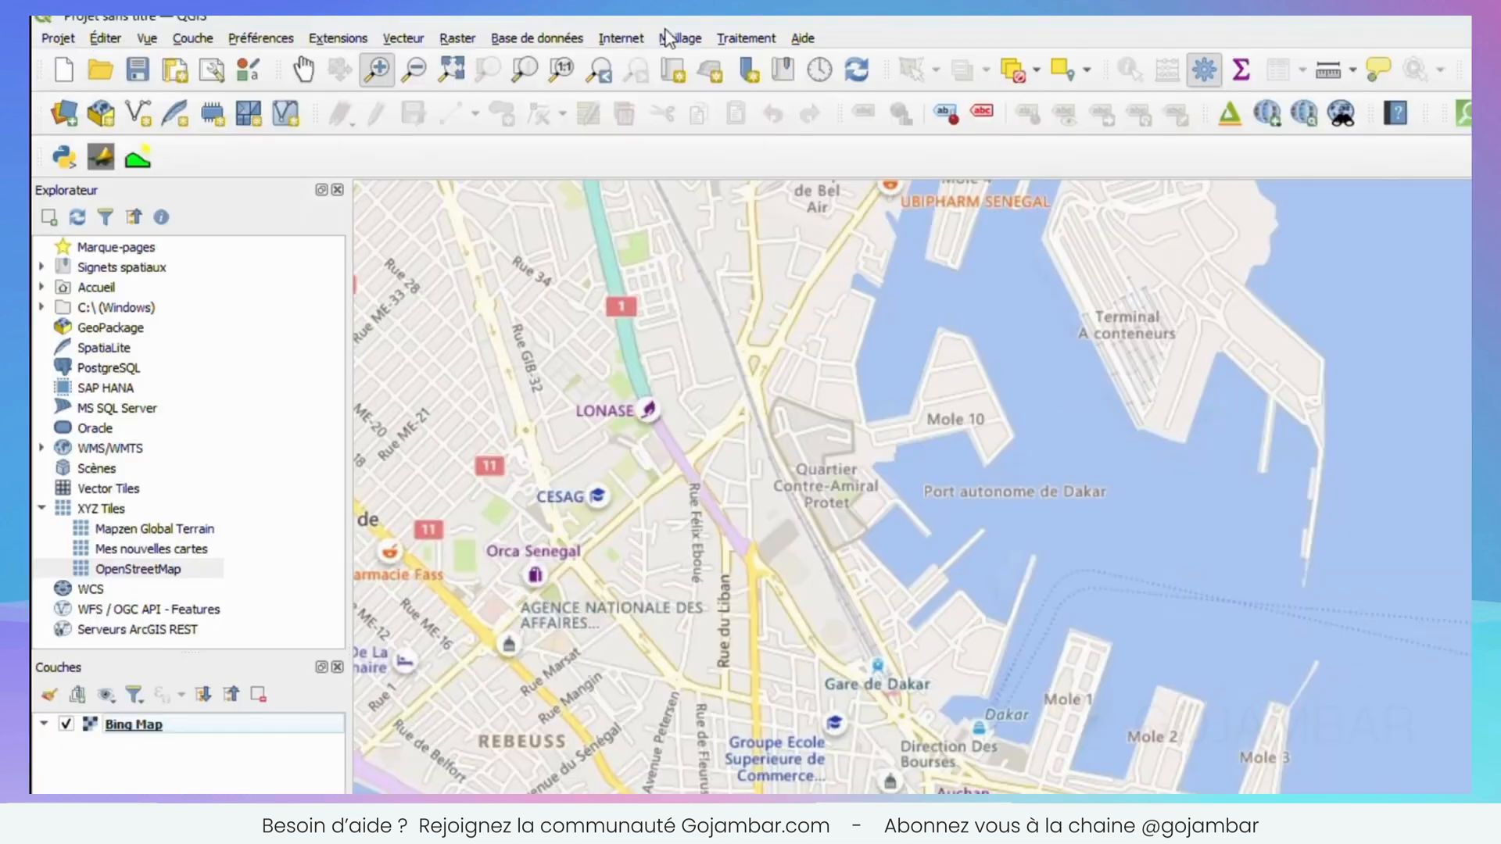
Add another Bing Map basemap from the Bing provider in QuickMapServices.
click(426, 23)
mouse_move(430, 69)
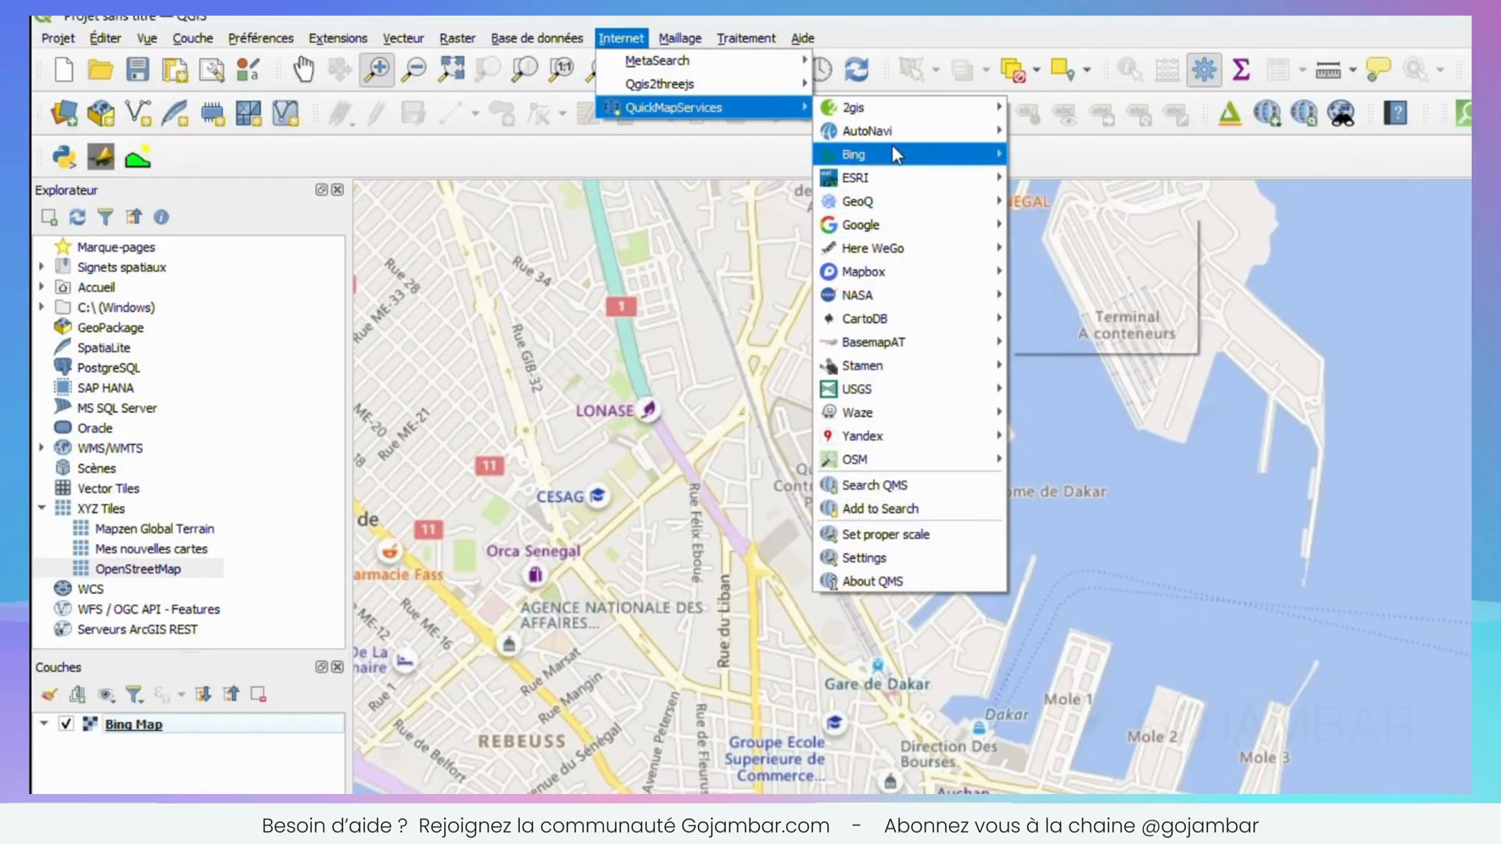
mouse_move(901, 162)
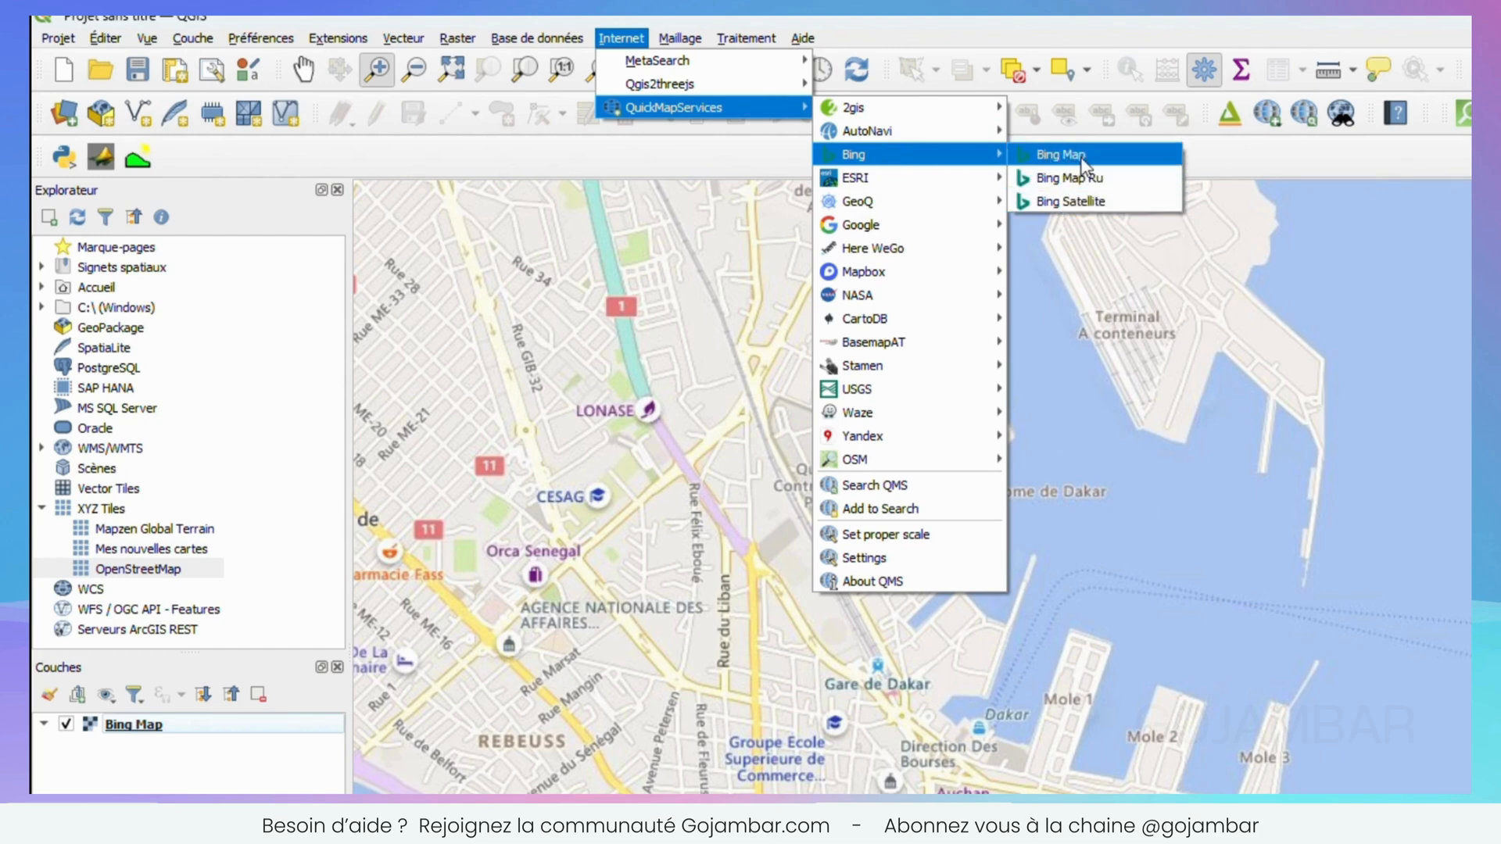
click(1102, 156)
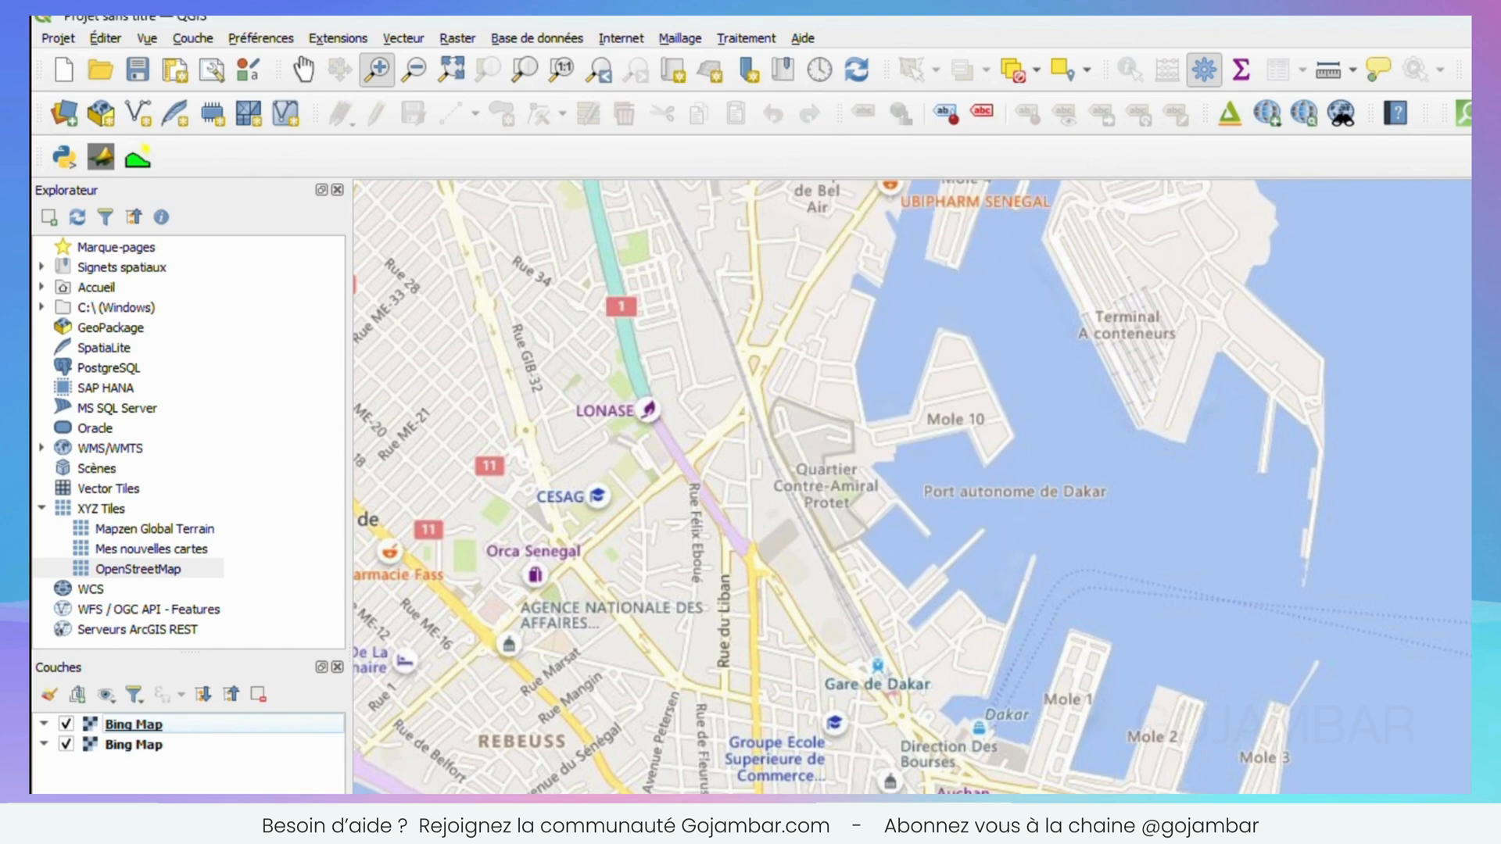
Remove the upper of the two duplicate Bing Map layers from the project.
click(120, 727)
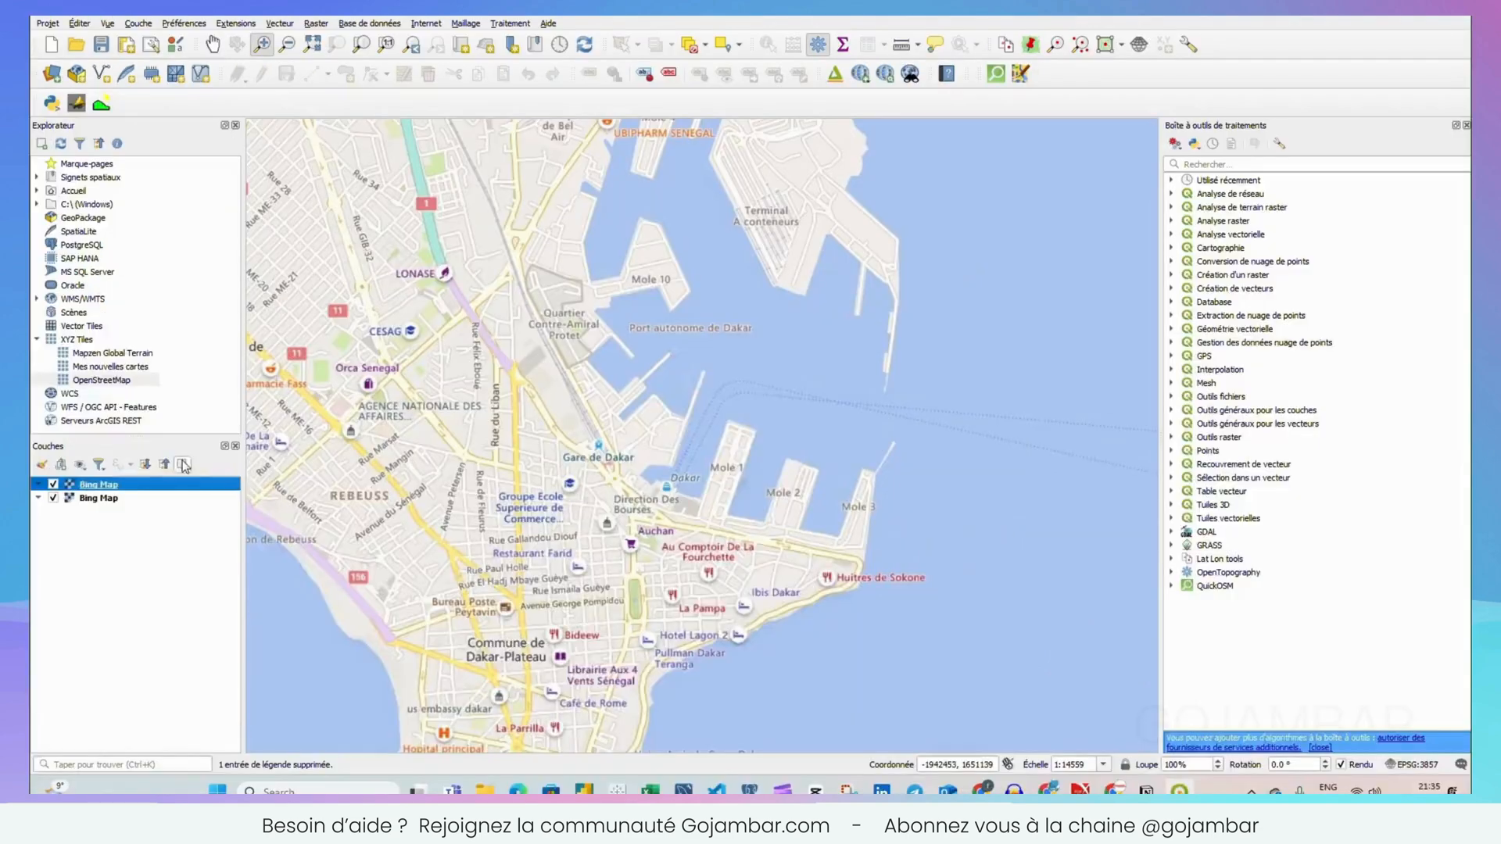
click(258, 694)
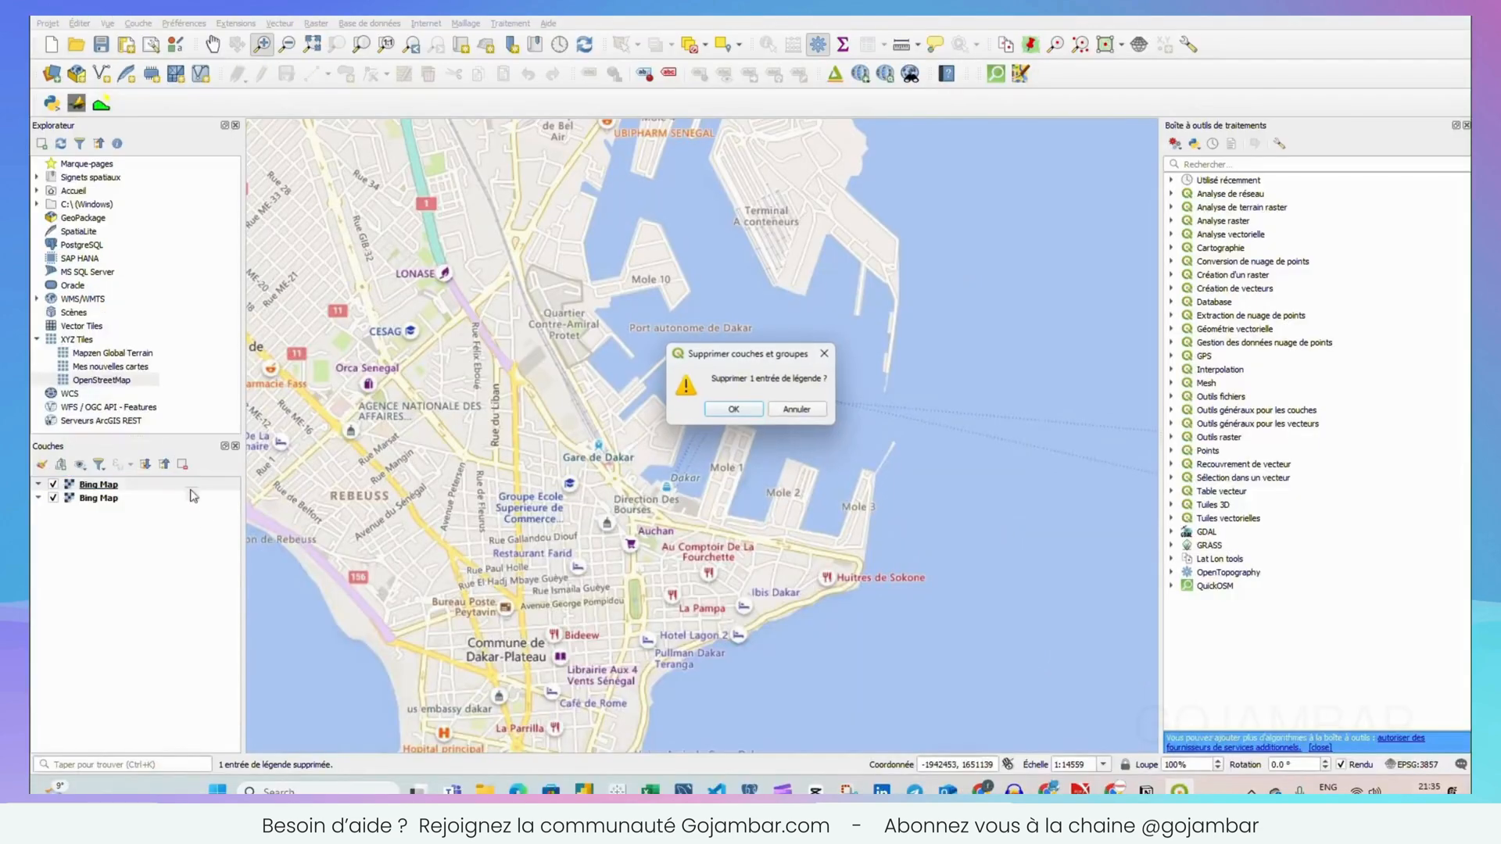
click(731, 409)
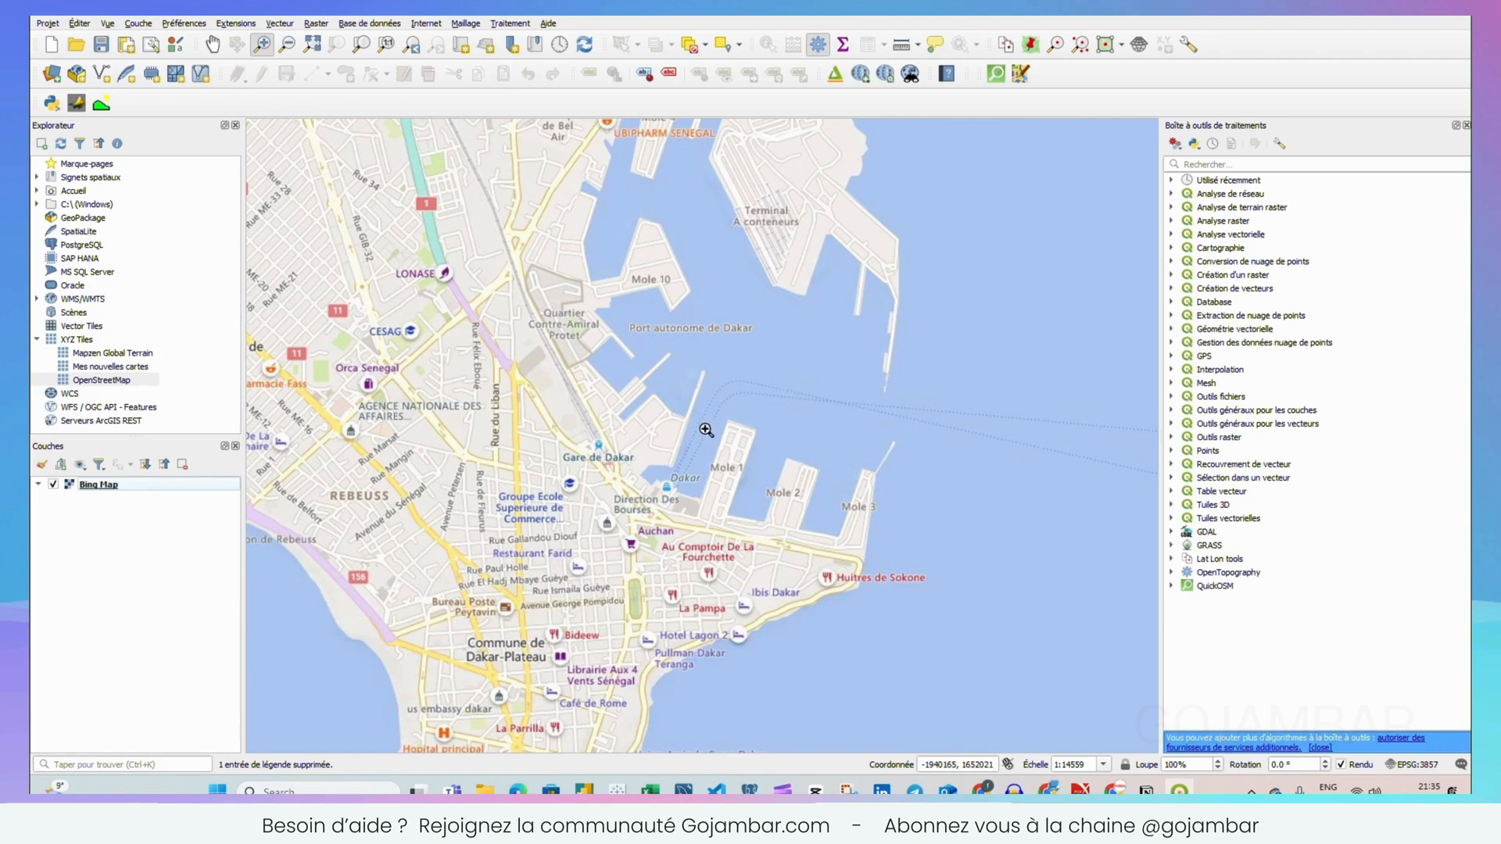
Start a new Shapefile layer and set its file to Mole in the GIS folder under Downloads.
drag(710, 408, 749, 546)
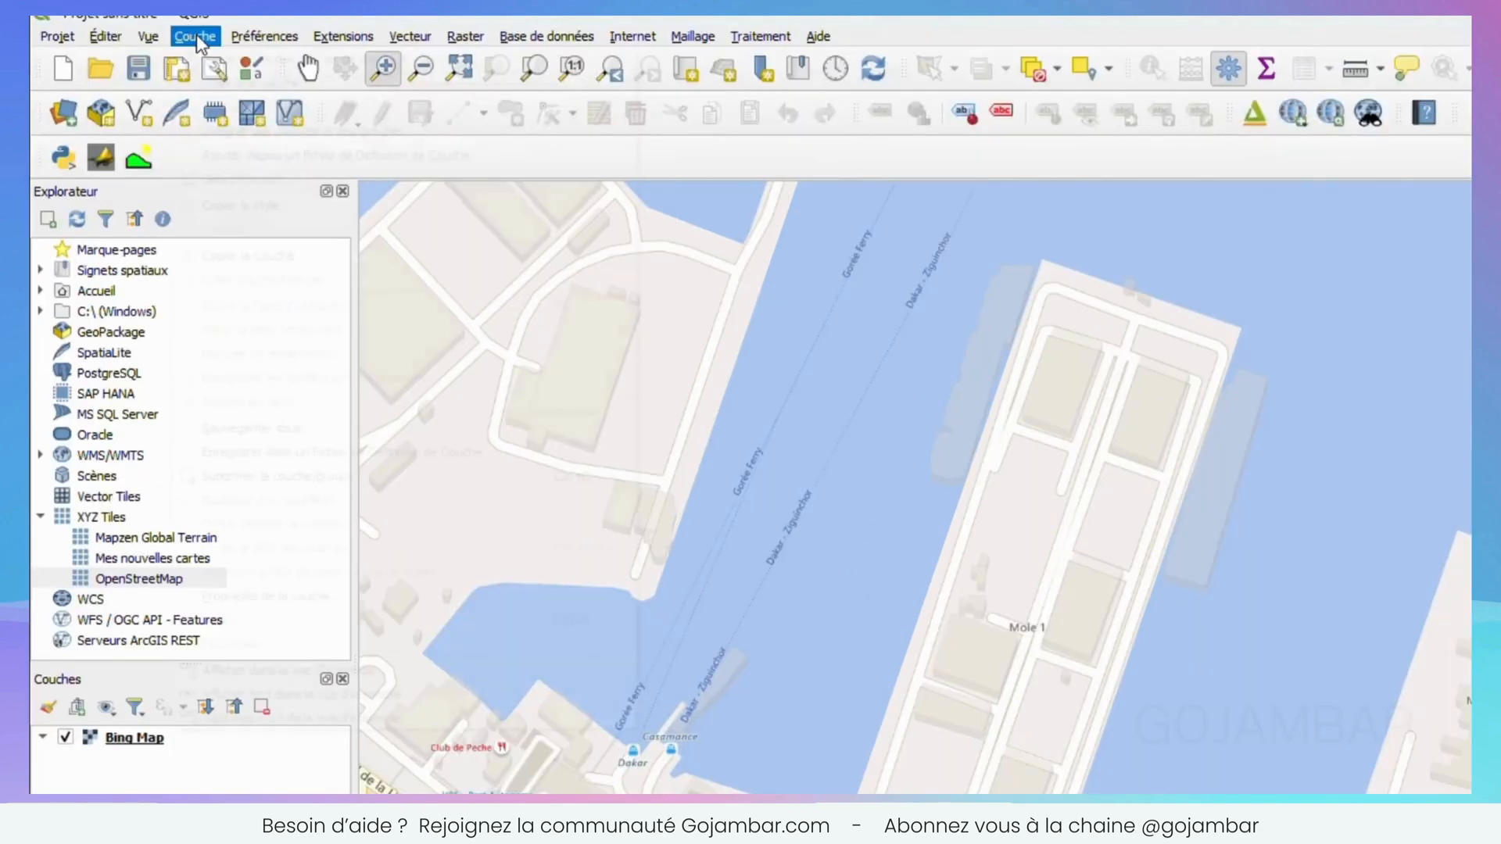
click(138, 24)
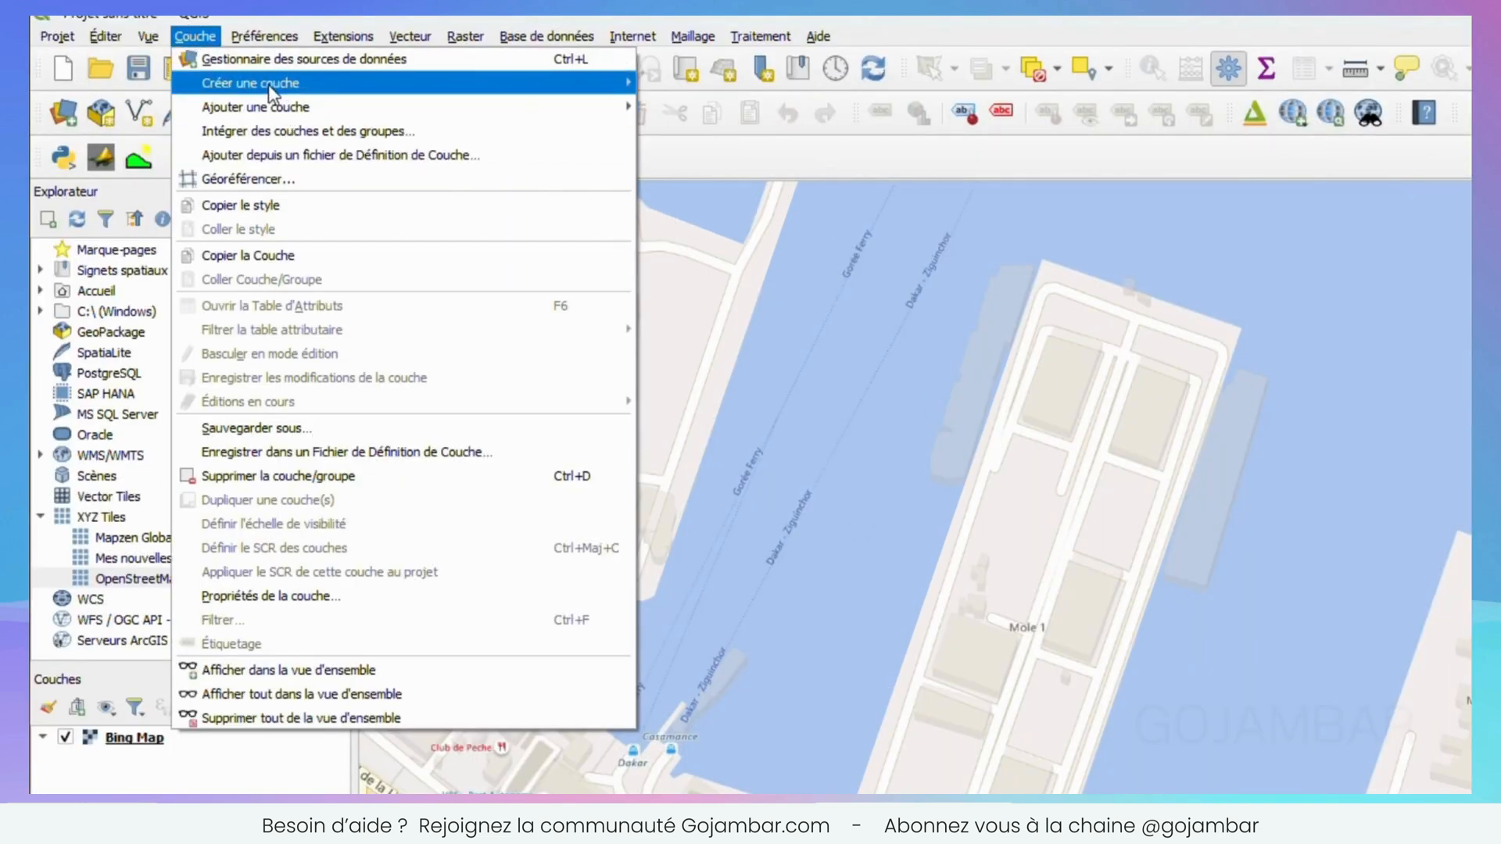
mouse_move(267, 83)
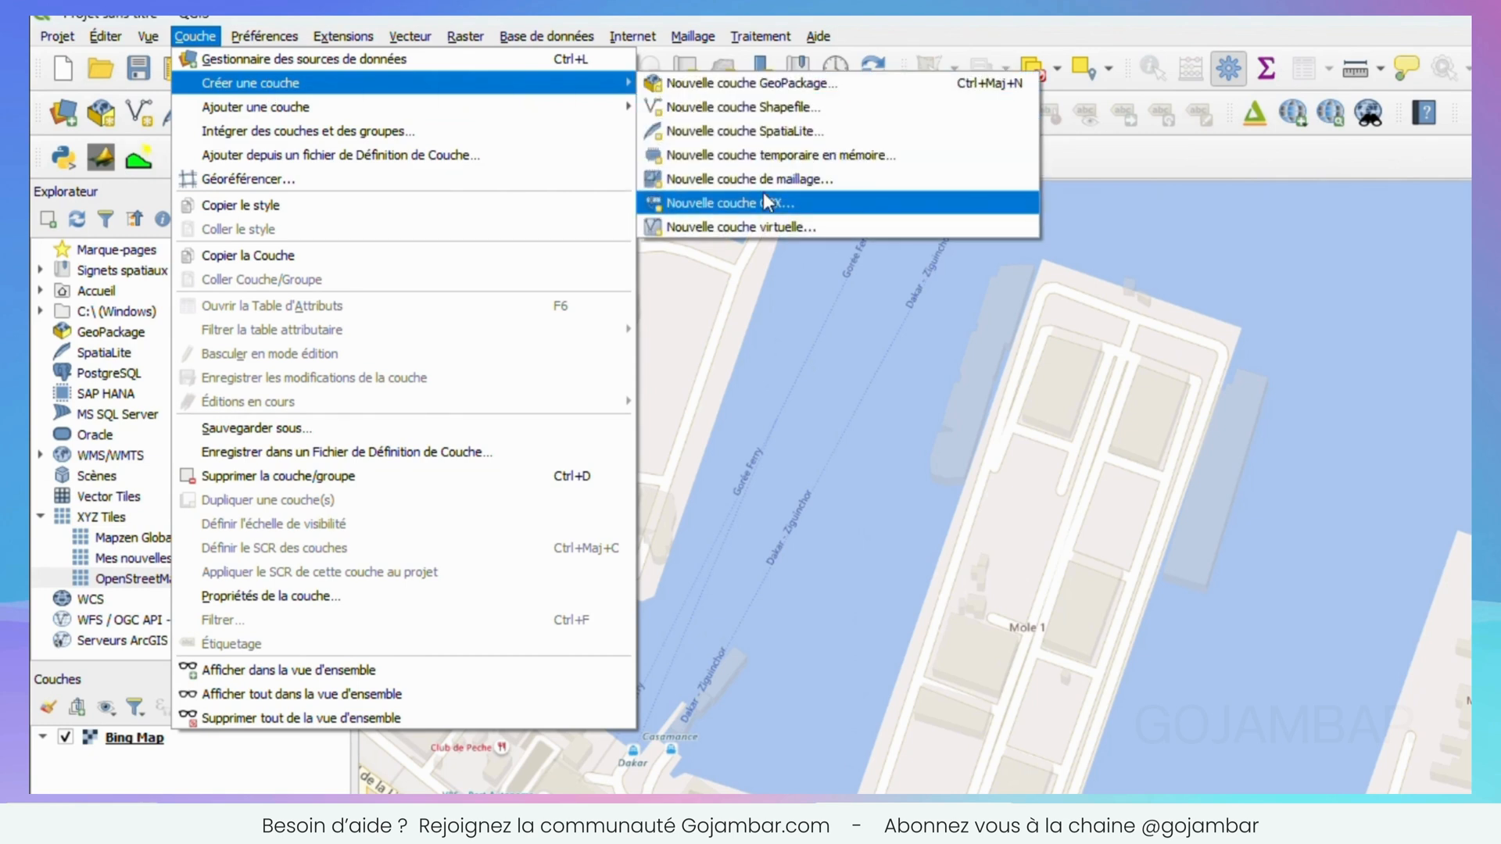
click(740, 110)
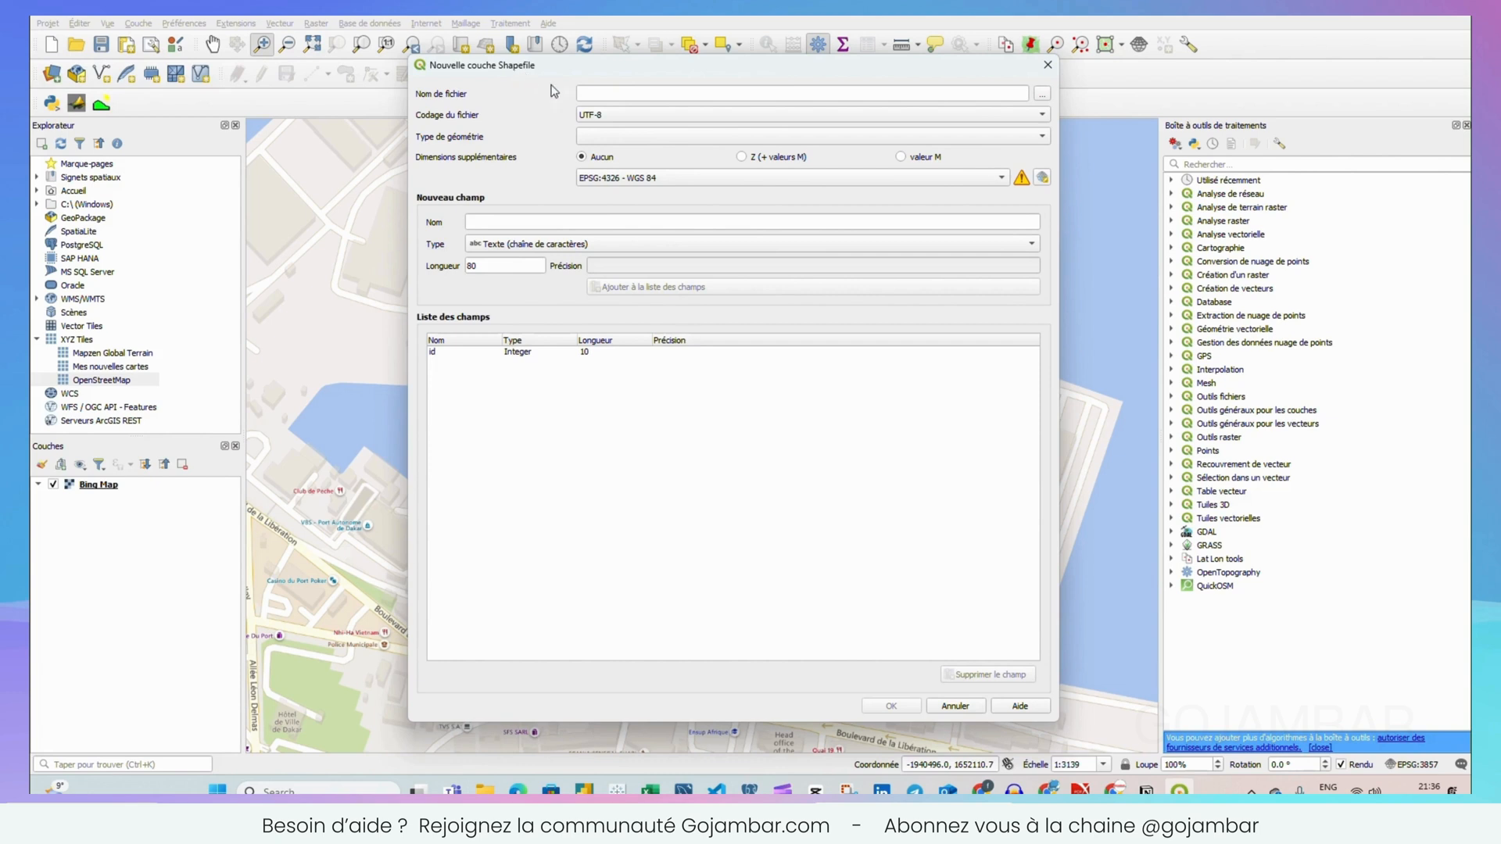
click(602, 93)
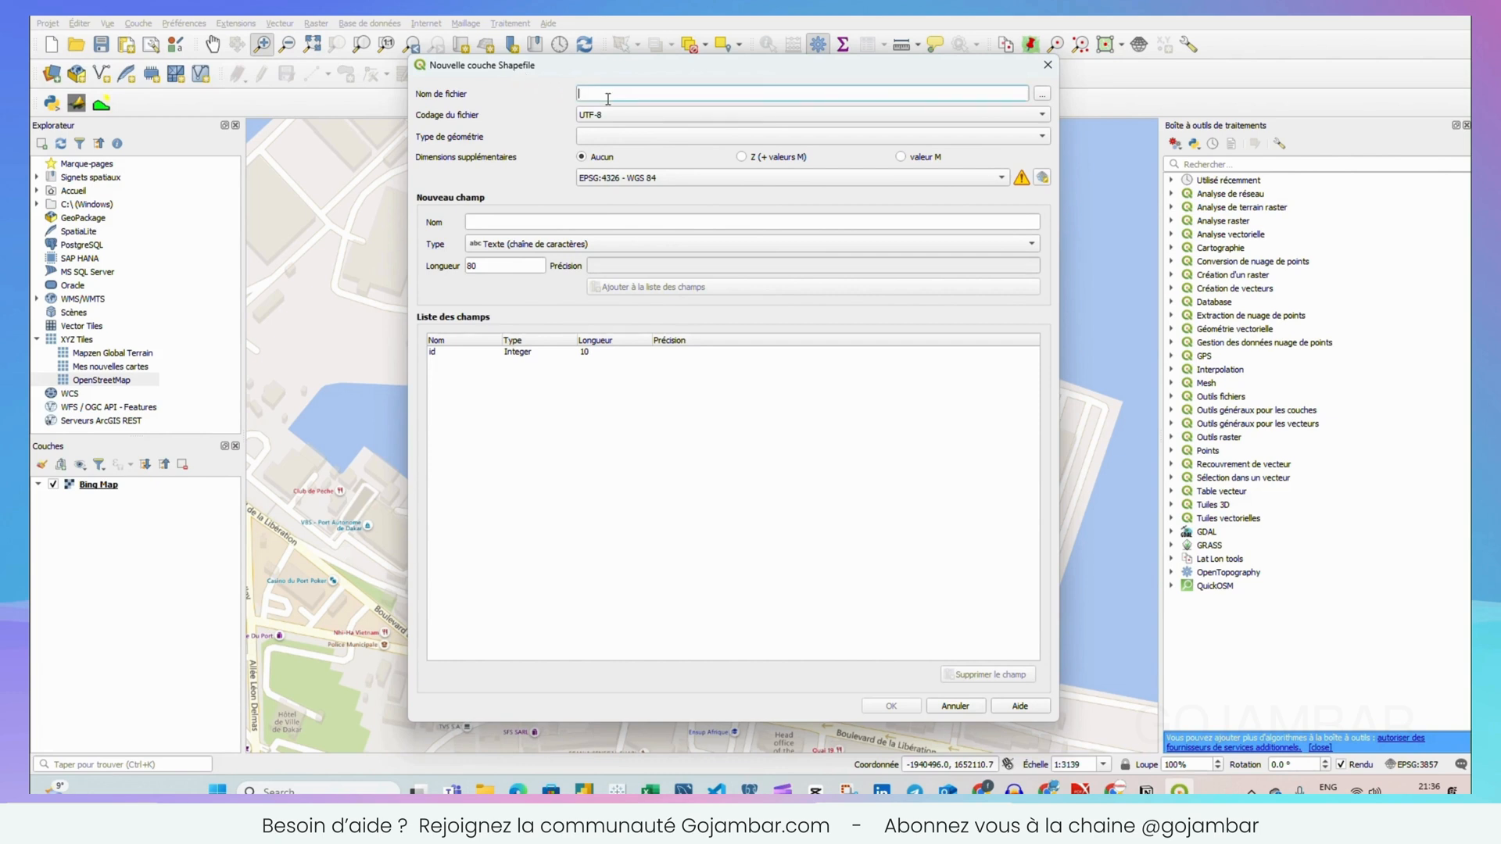
click(1042, 93)
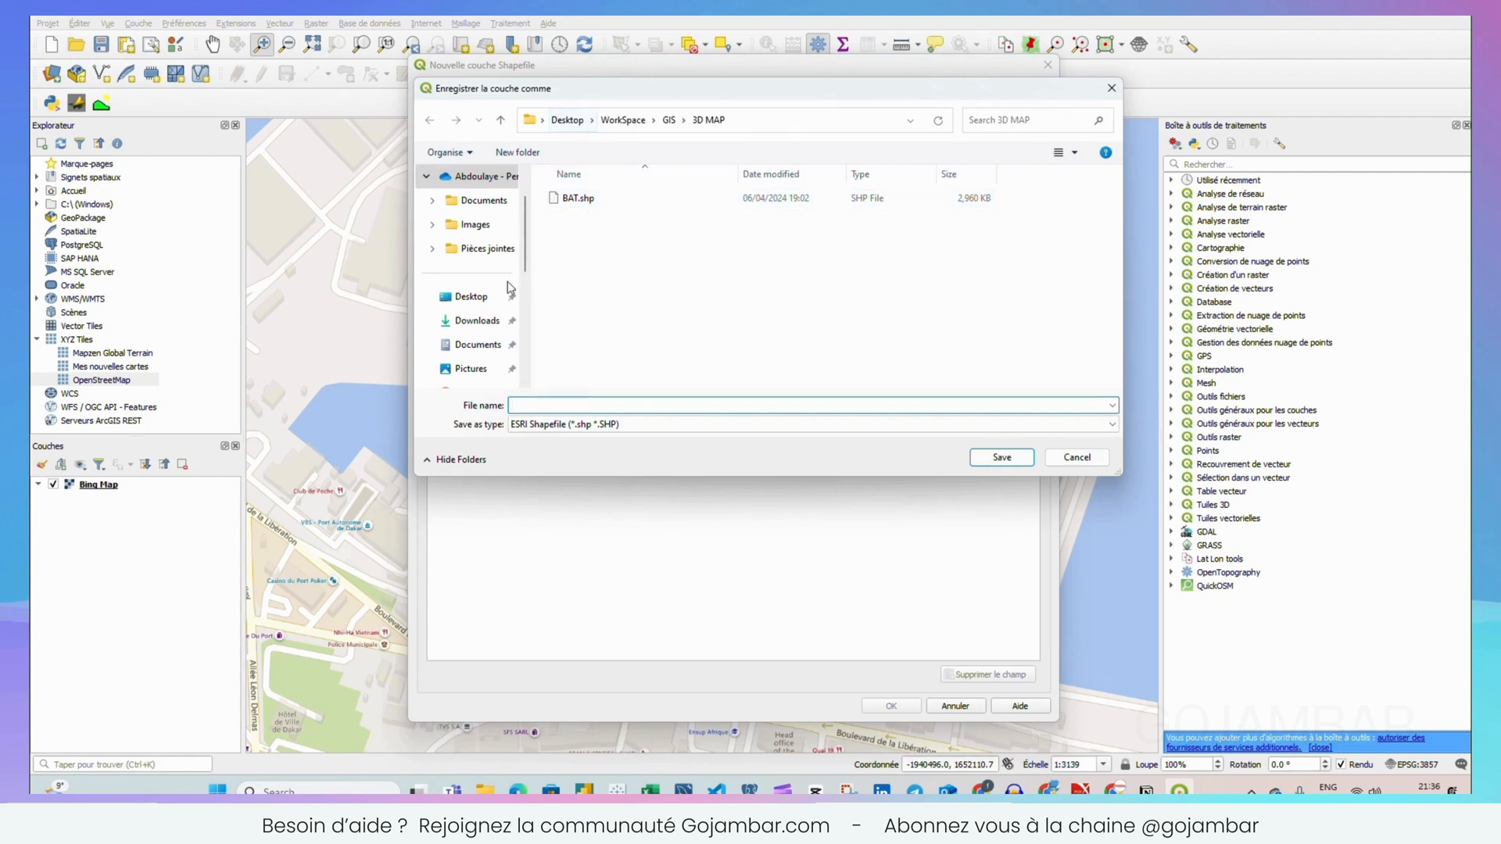
click(469, 322)
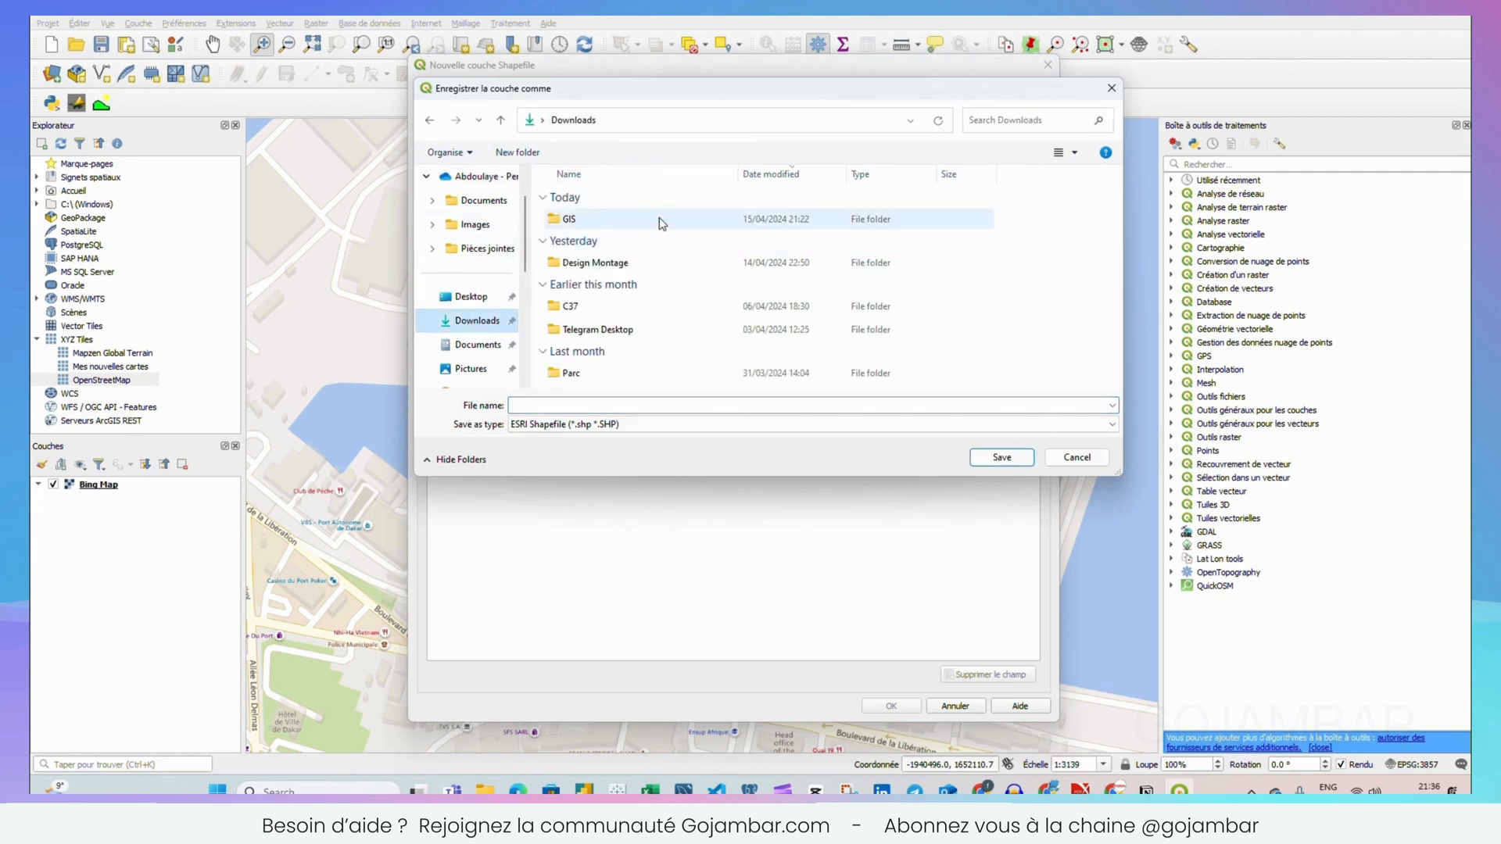
double_click(575, 221)
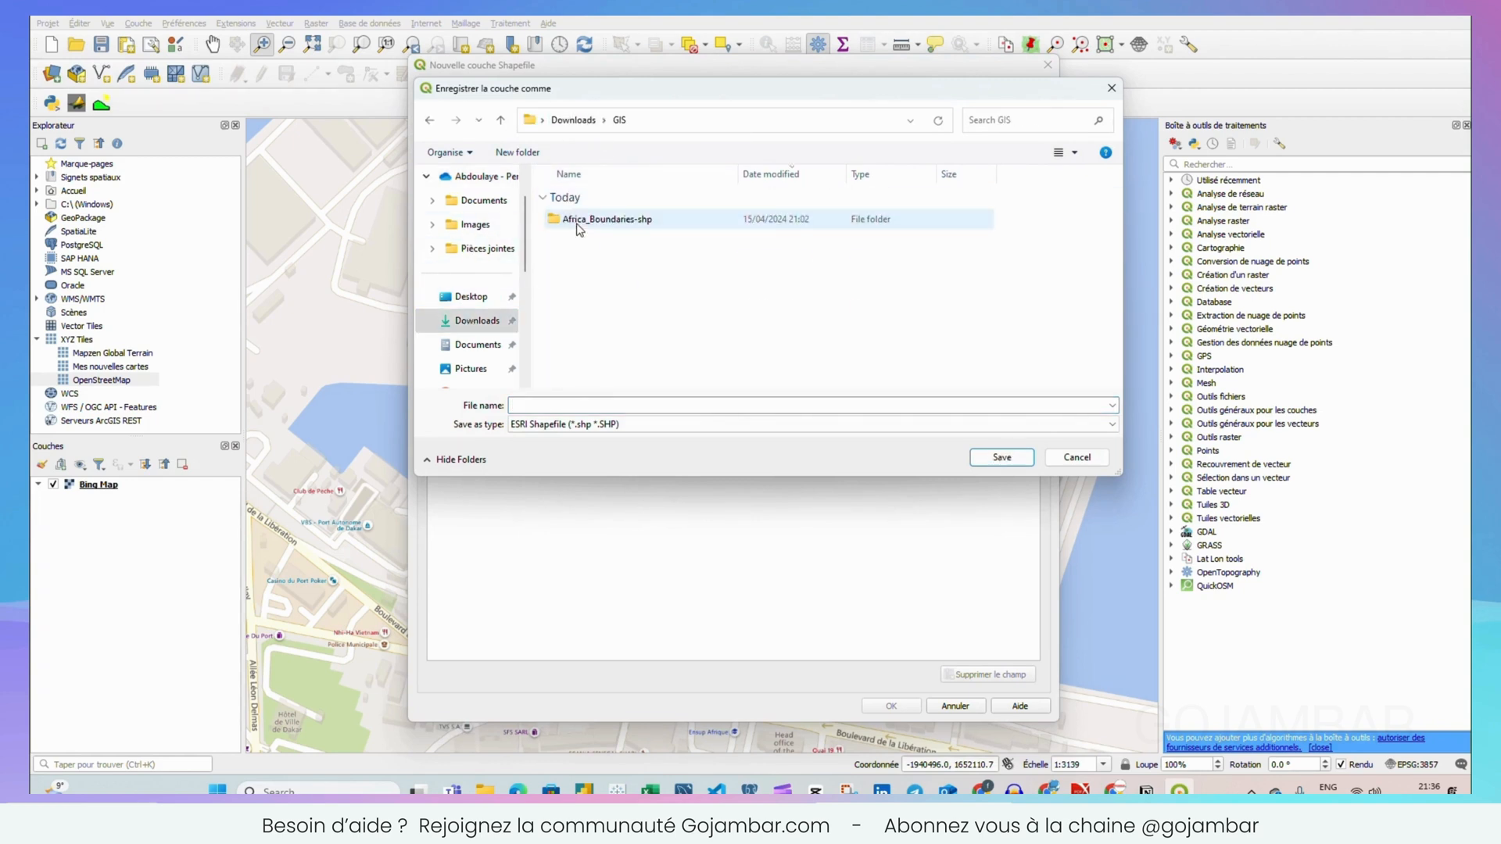
click(567, 405)
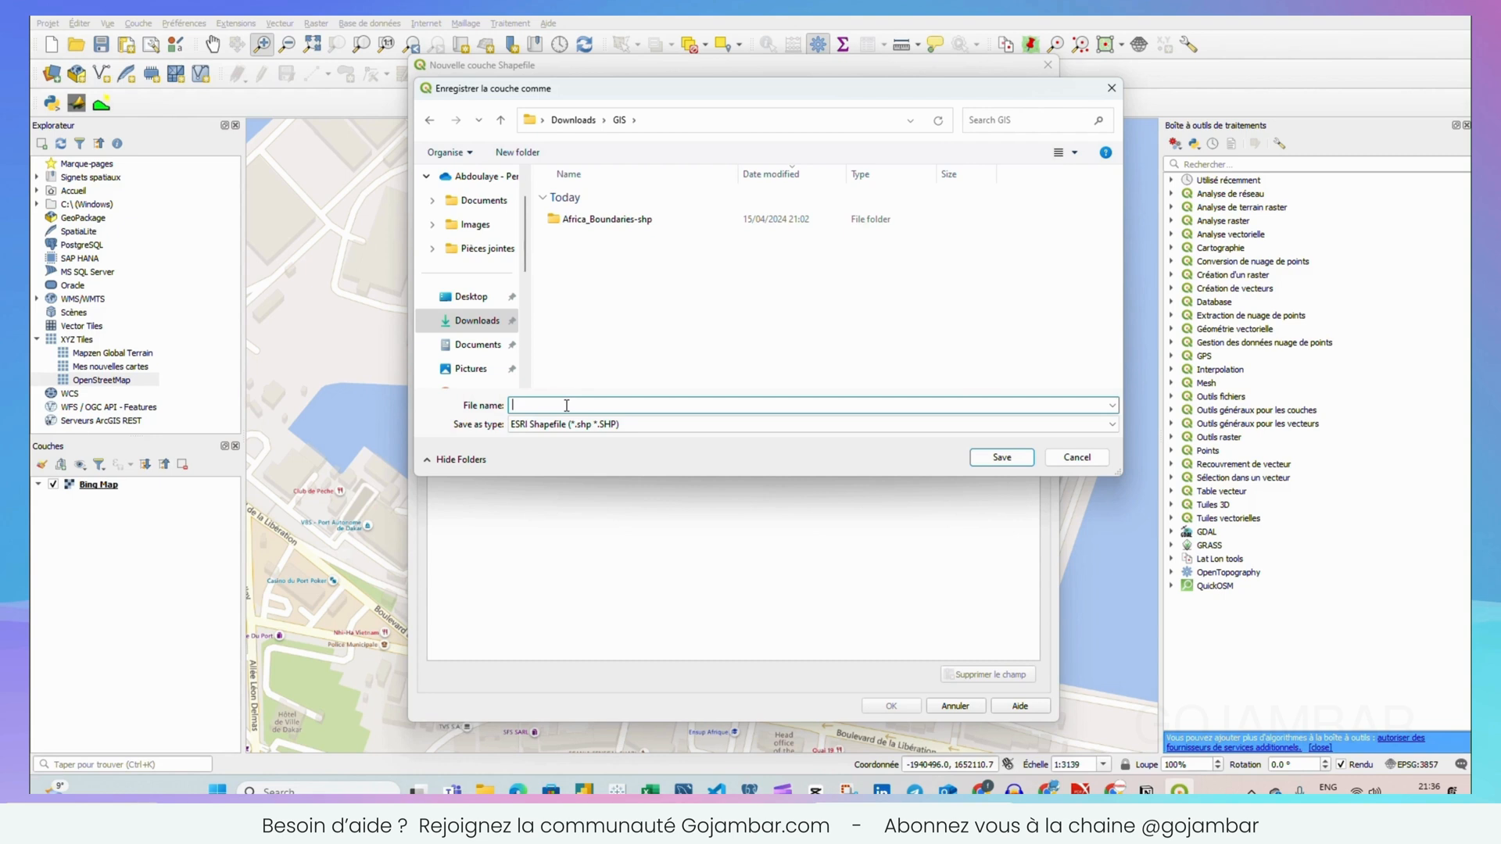
text(Mole)
key(Return)
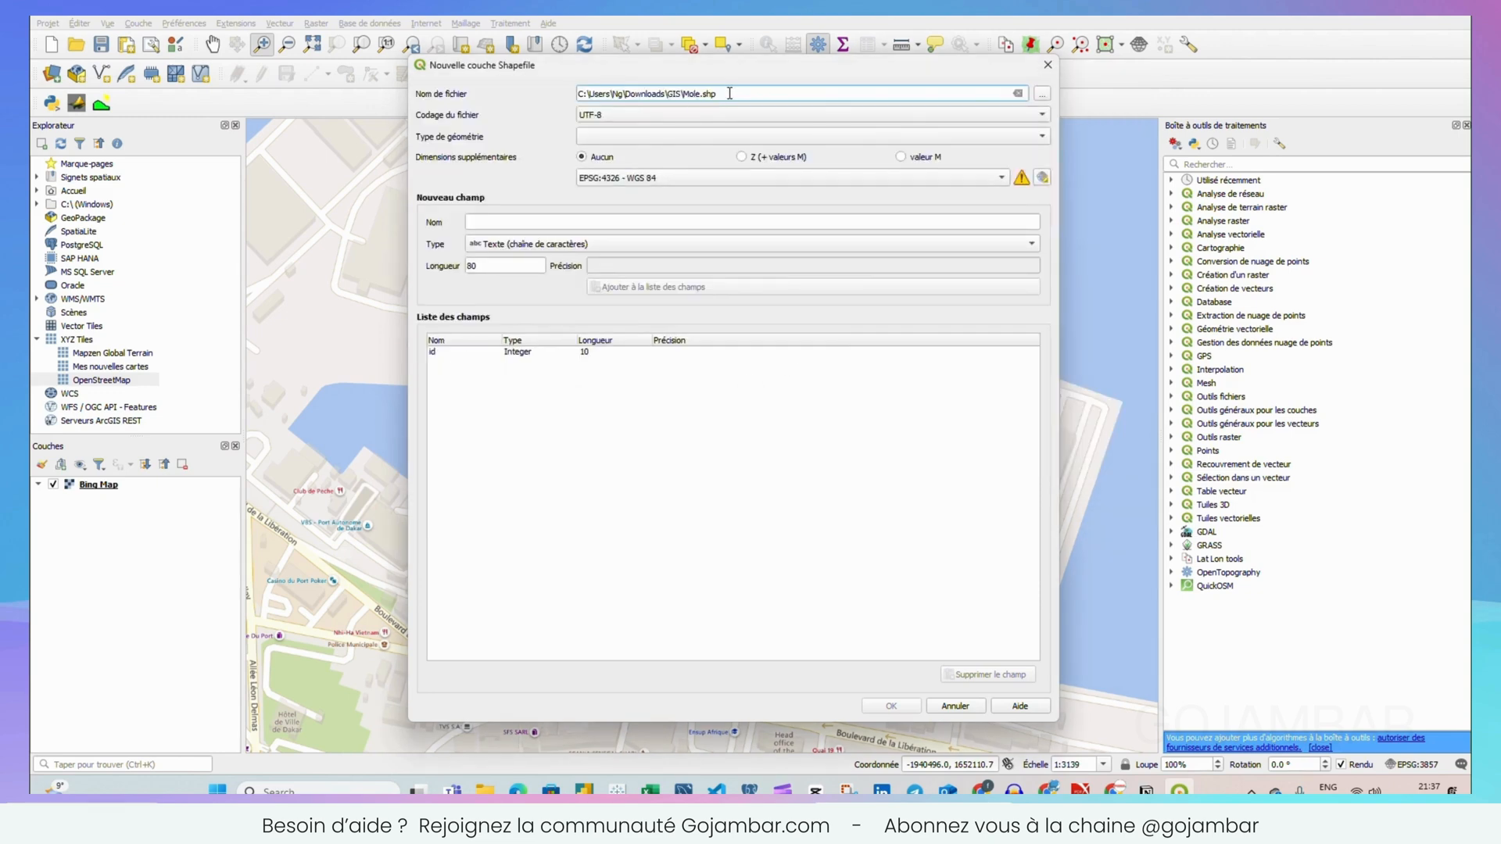
Set the new layer's geometry type to Polygone and its coordinate system to EPSG:4326 - WGS 84.
click(635, 137)
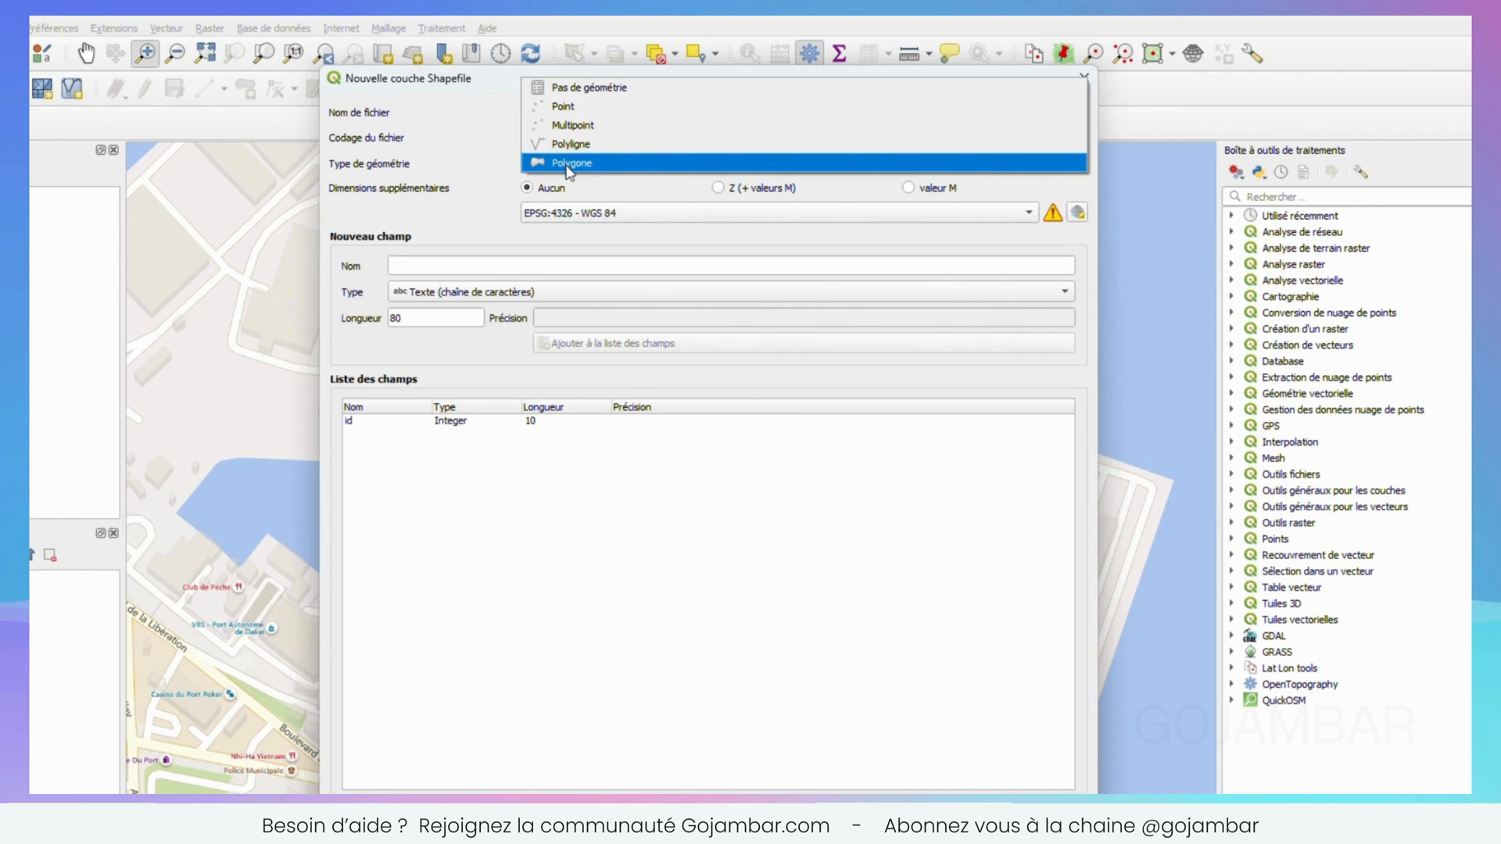
click(568, 166)
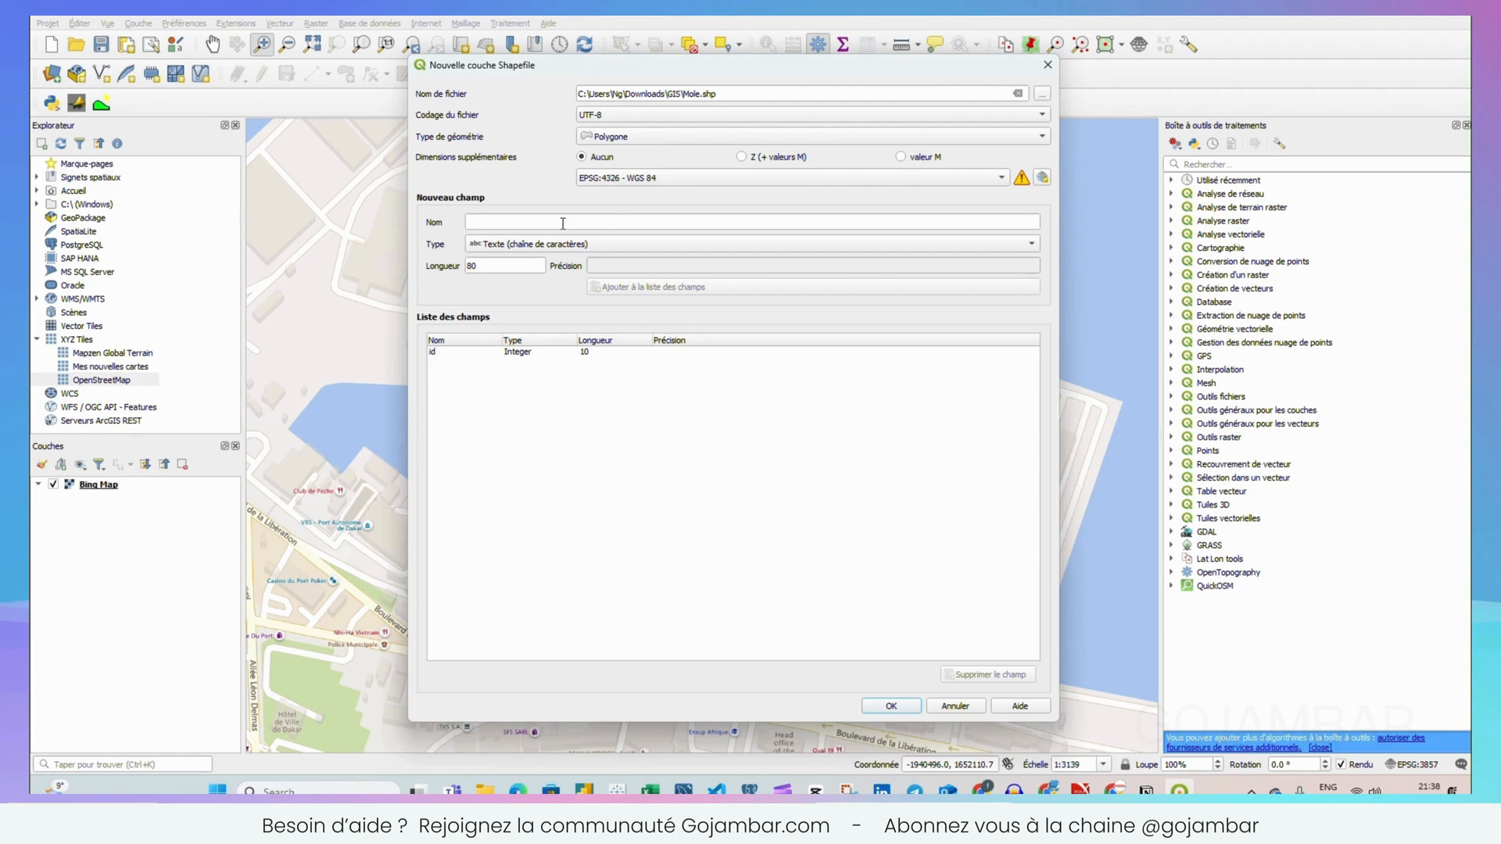
click(689, 181)
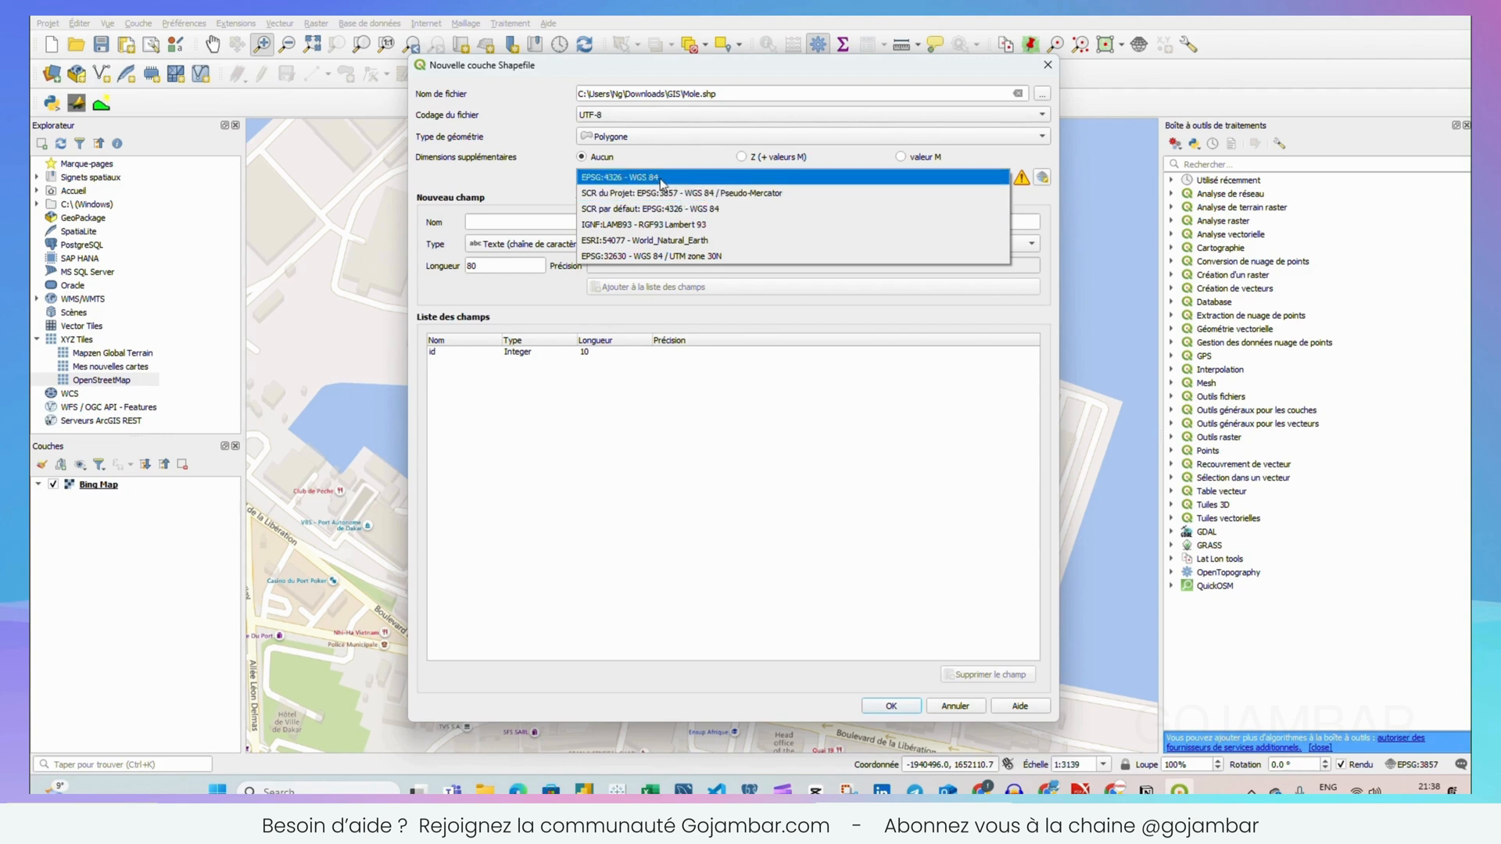
click(567, 185)
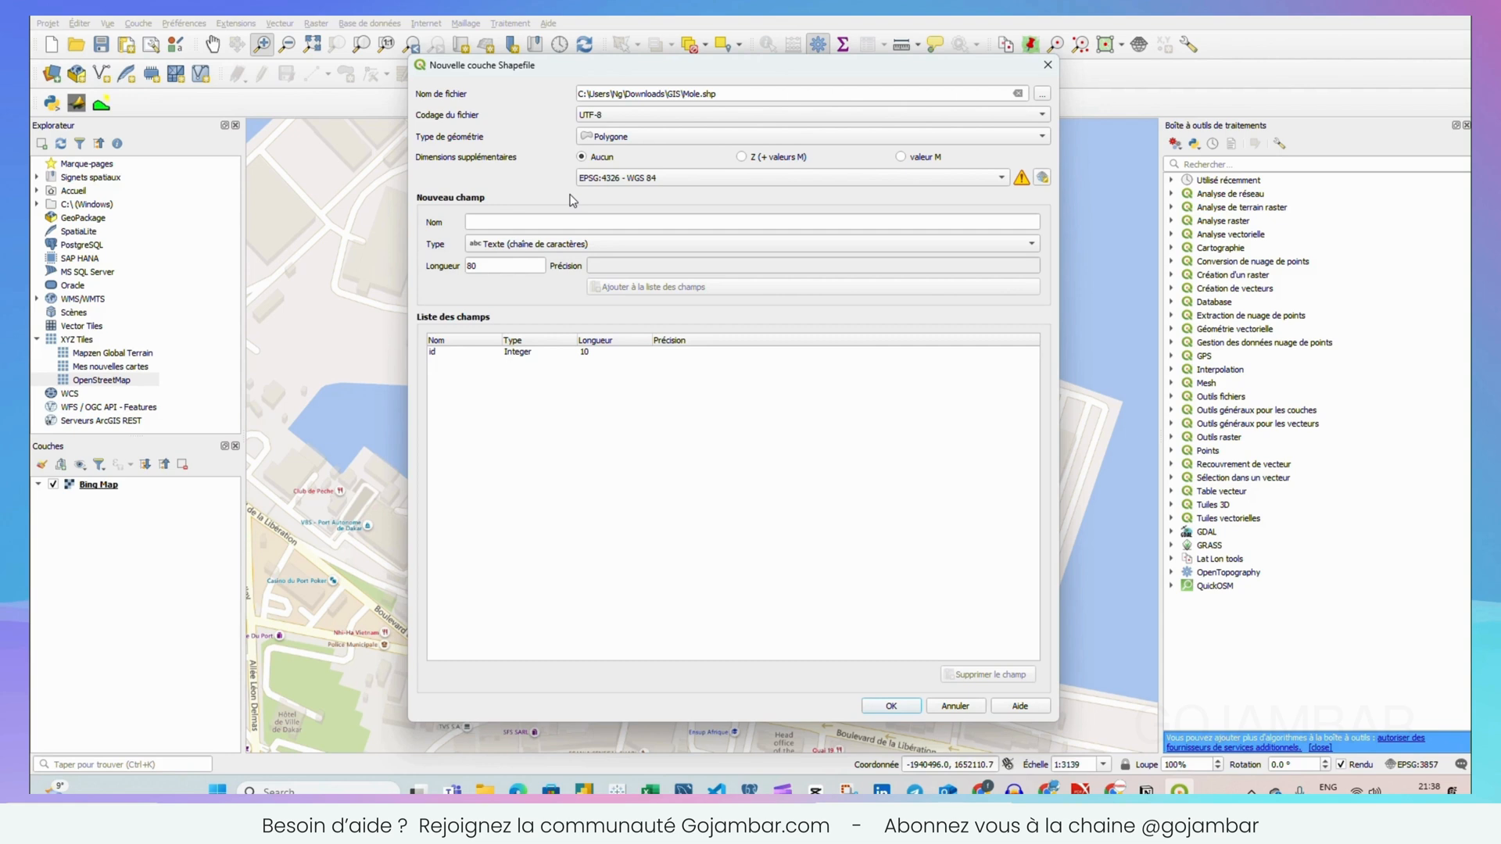
Add a text field named Moles with length 80 to the attribute list and create the layer.
click(486, 220)
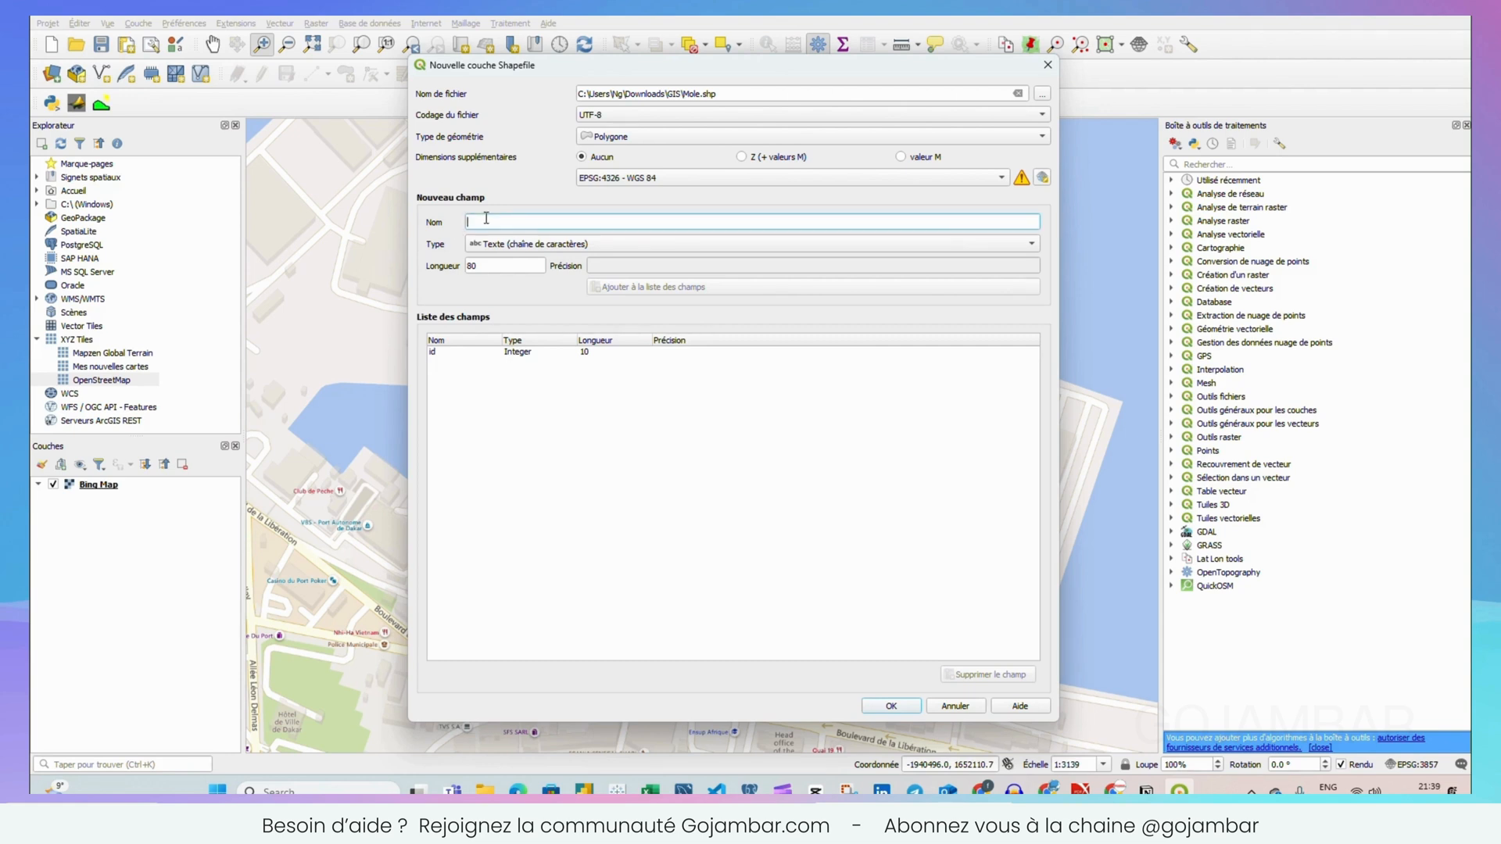
text(Mole)
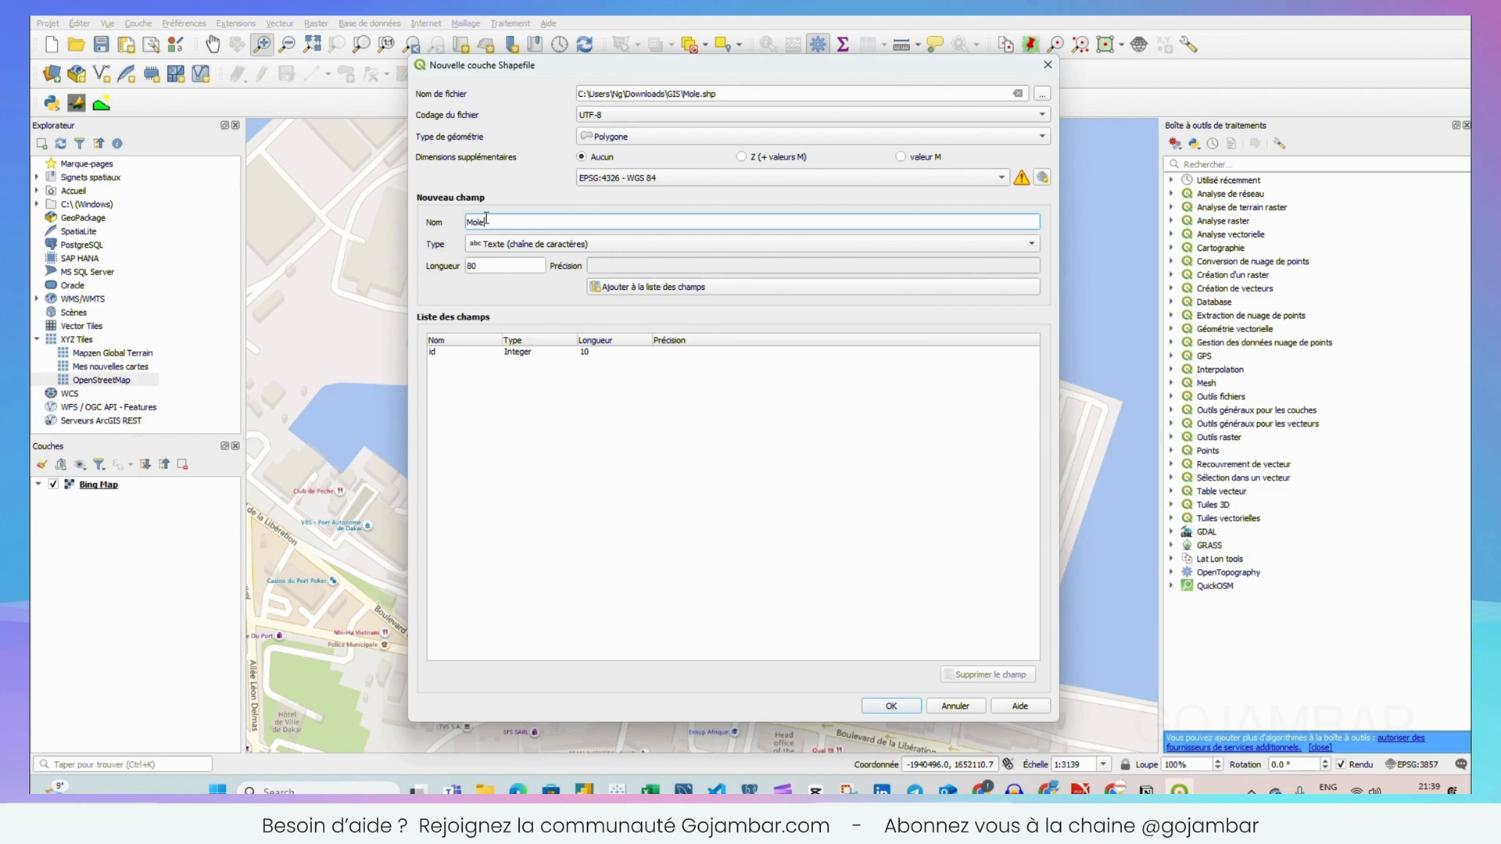
text(s)
click(496, 265)
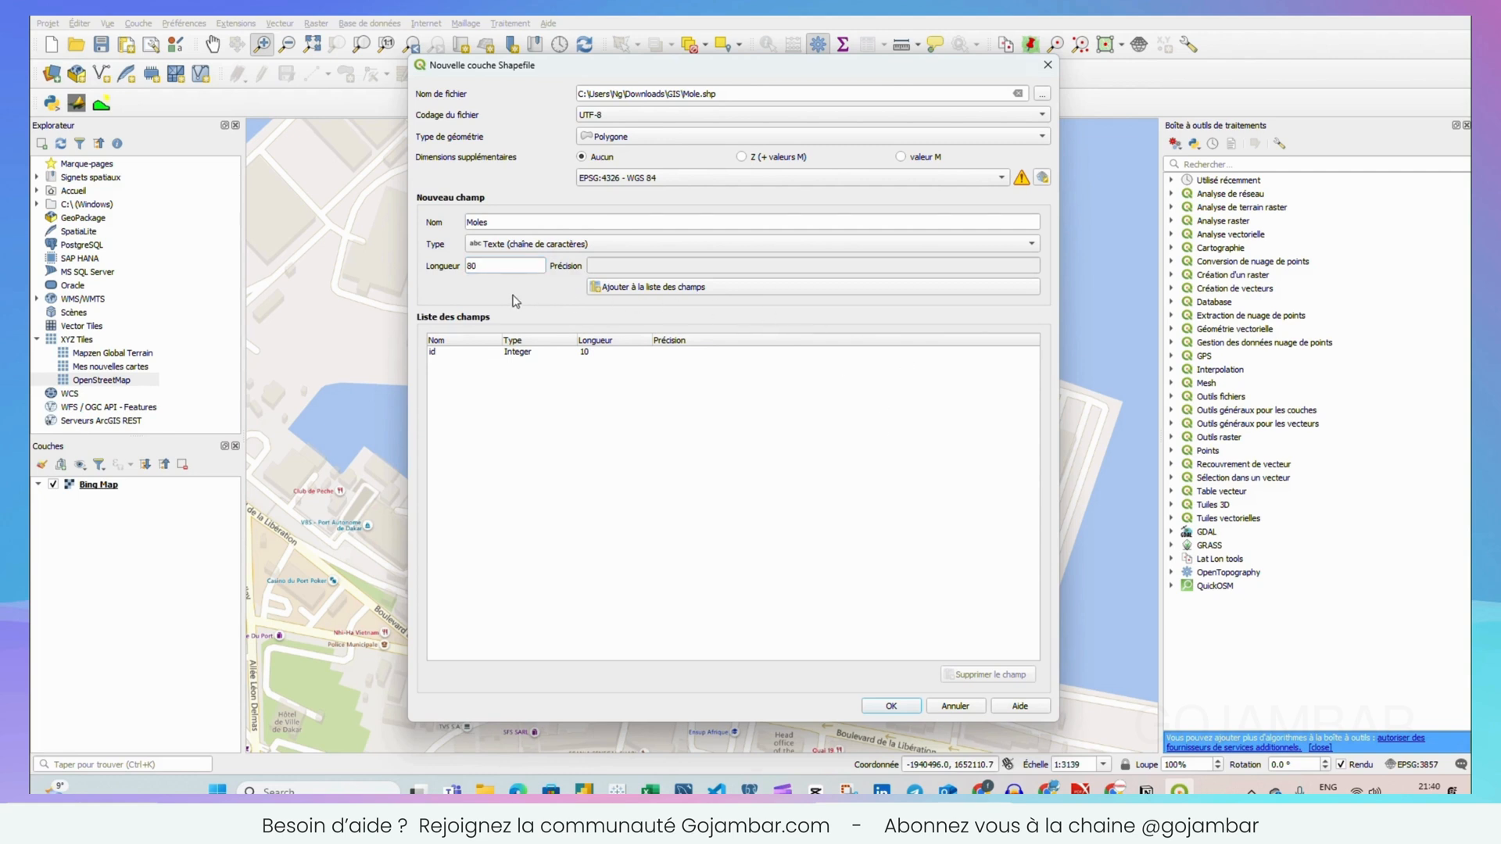
click(515, 222)
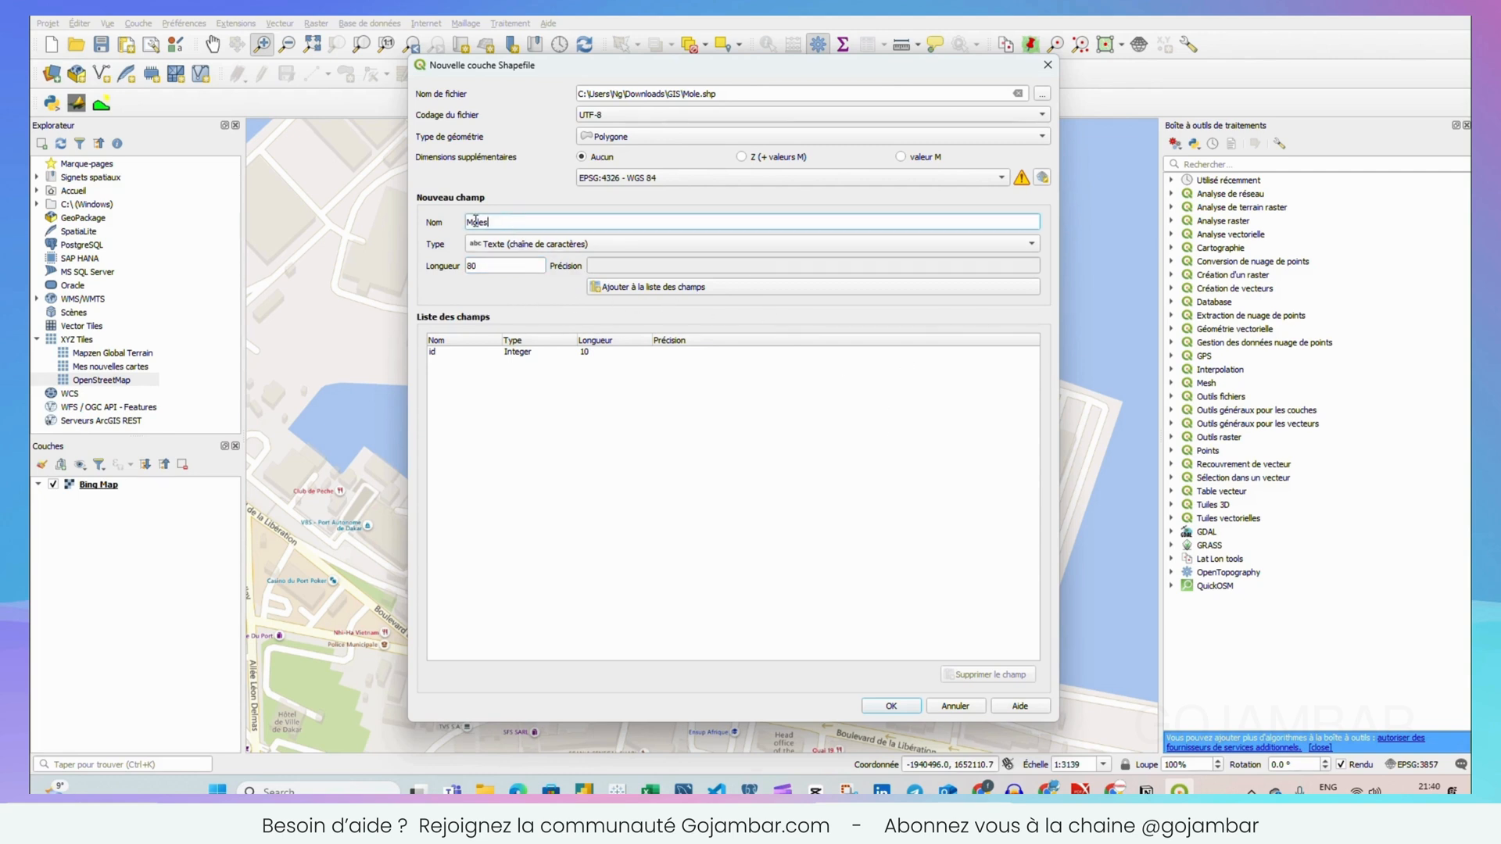
click(654, 289)
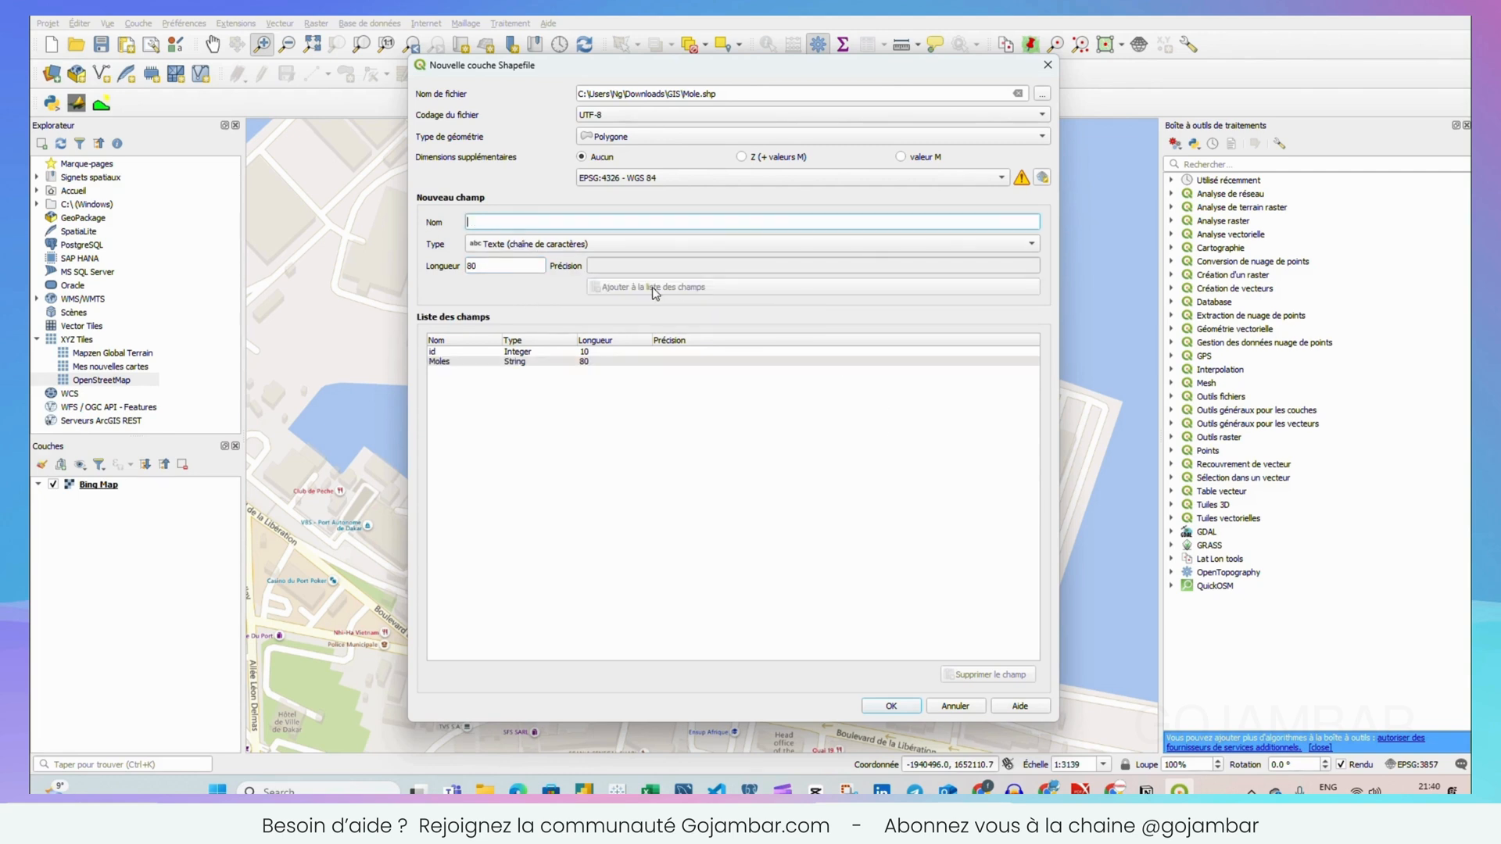
click(890, 706)
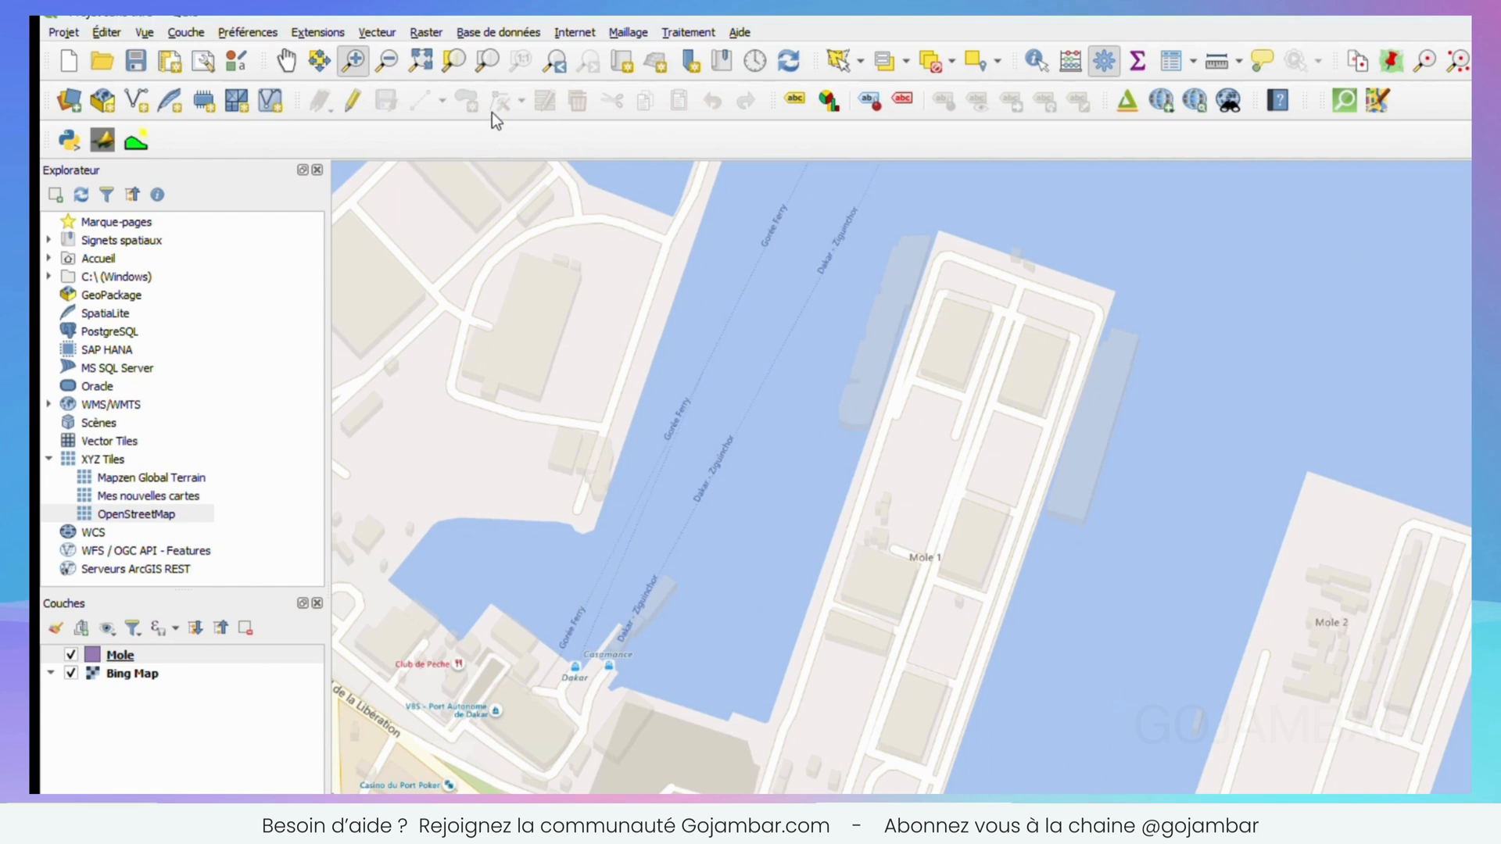
Switch the Mole layer to editing and digitize a four-corner polygon along the outline of the Mole 1 pier.
click(356, 102)
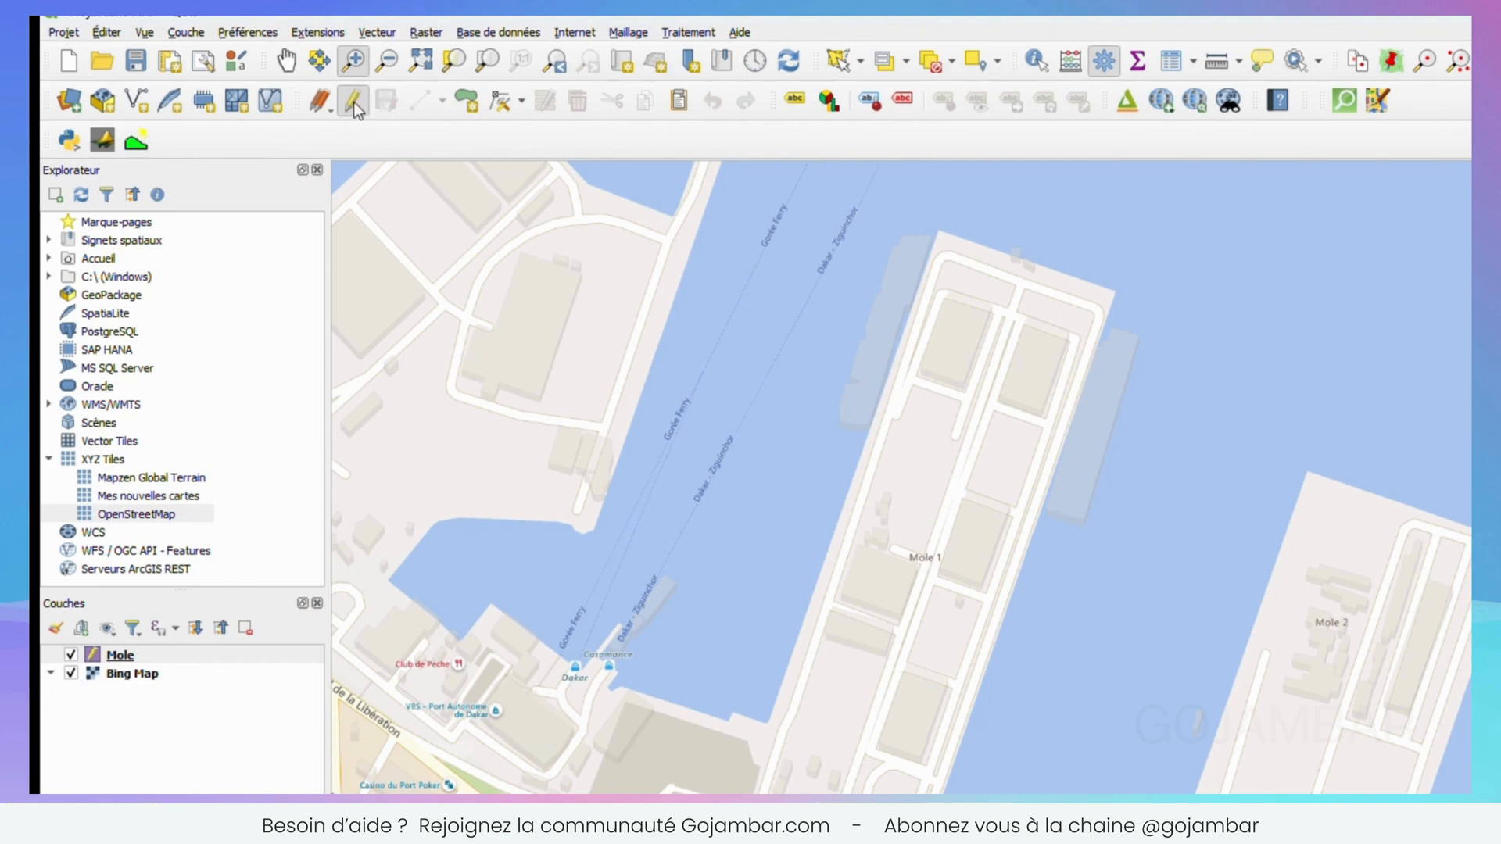
click(466, 102)
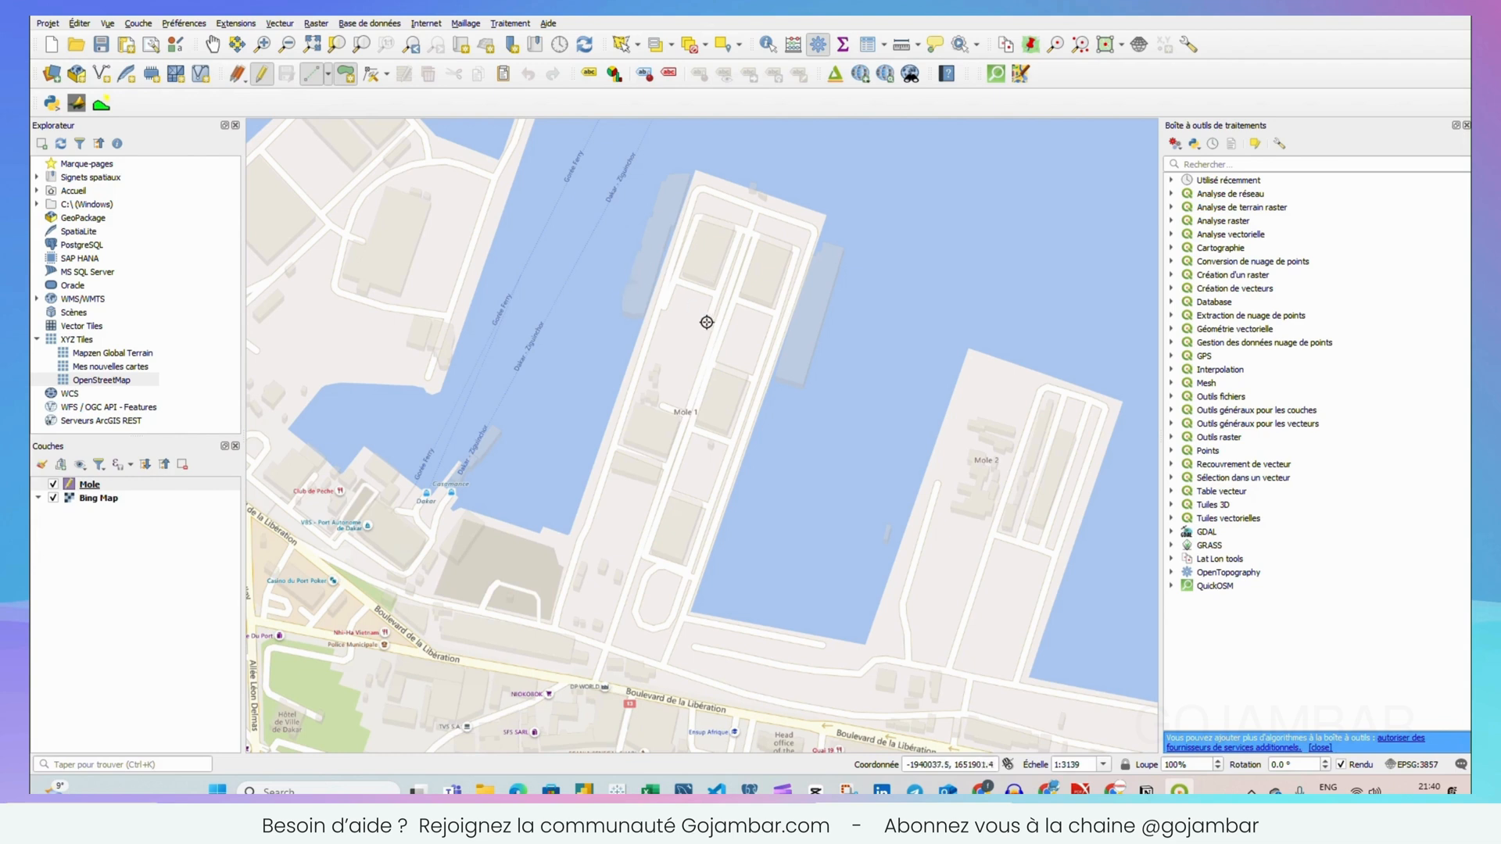
click(697, 171)
click(826, 216)
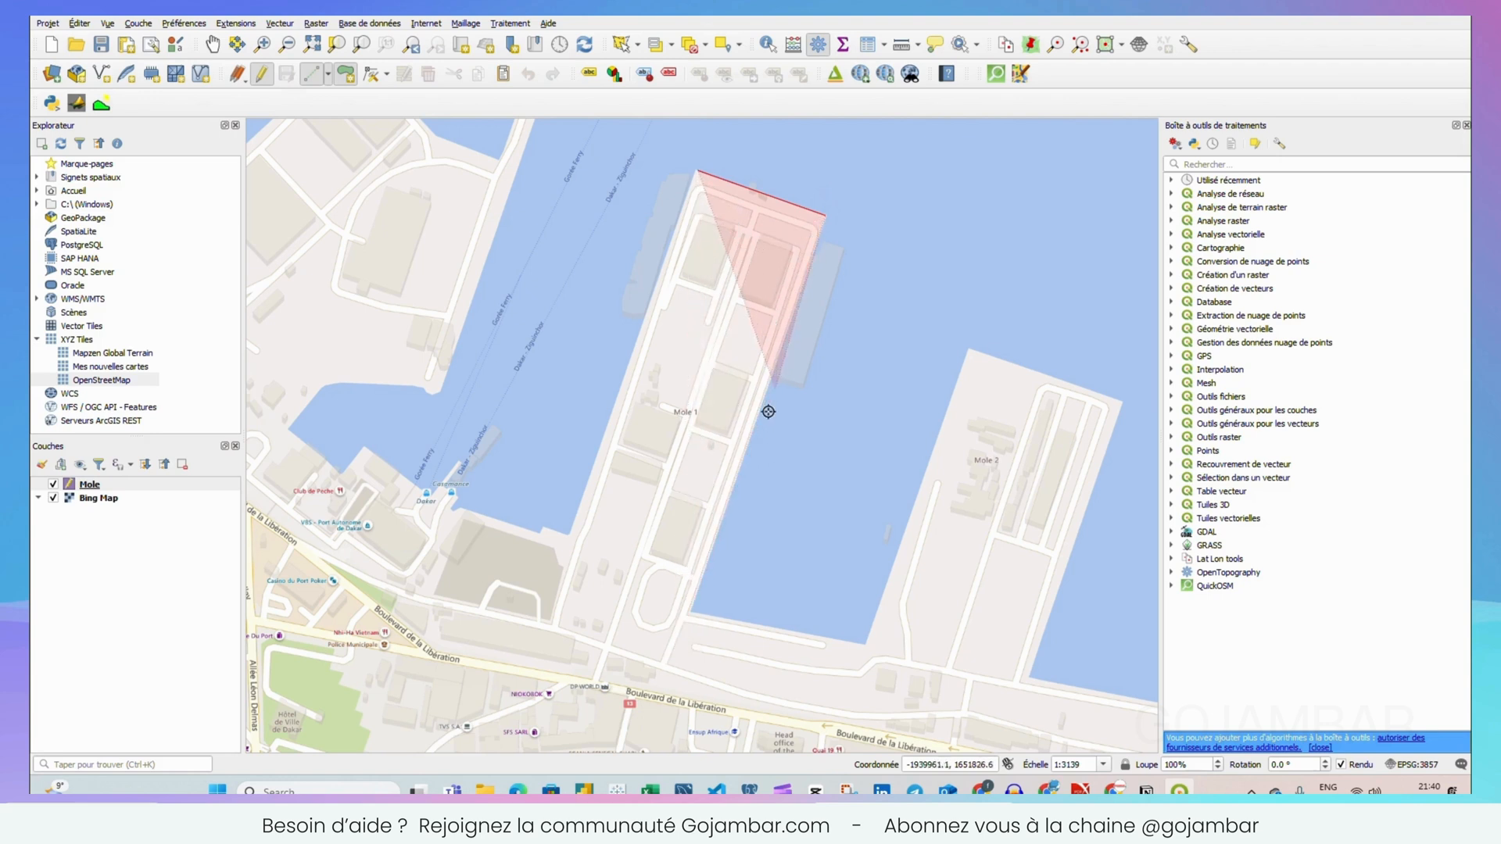
click(664, 662)
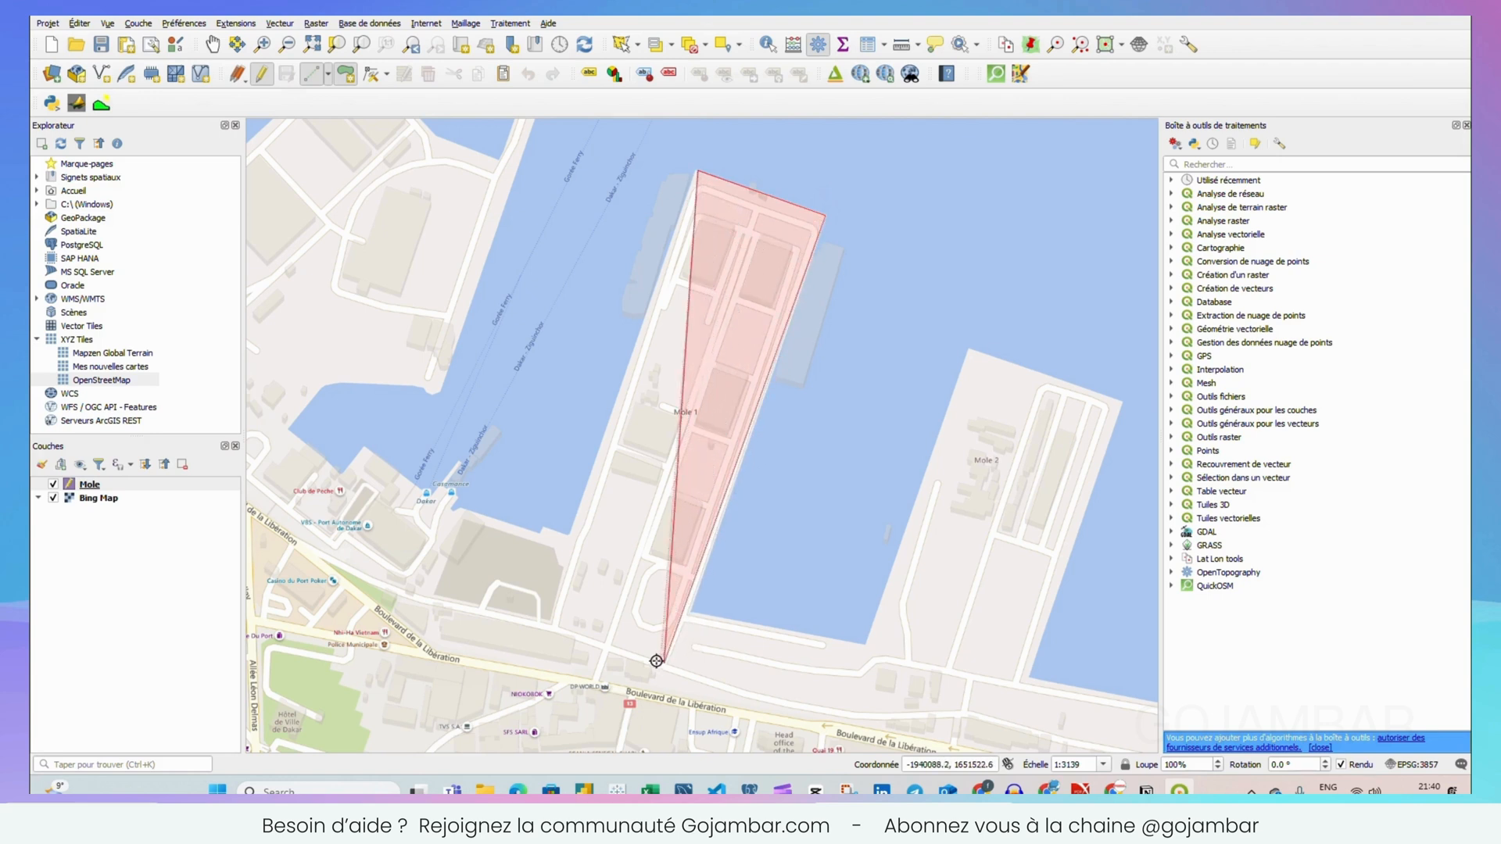
click(549, 630)
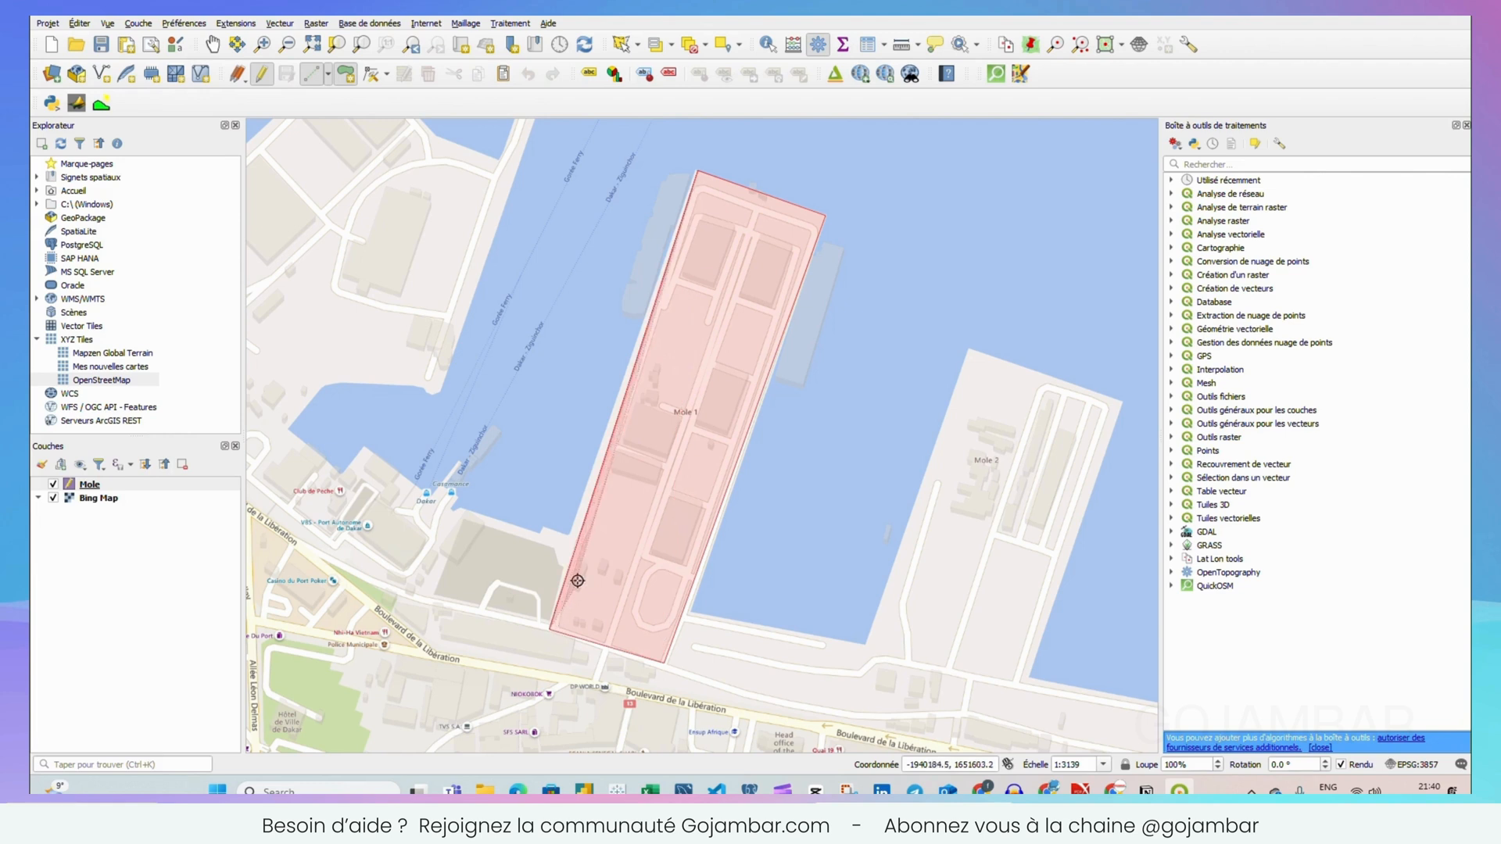
right_click(652, 303)
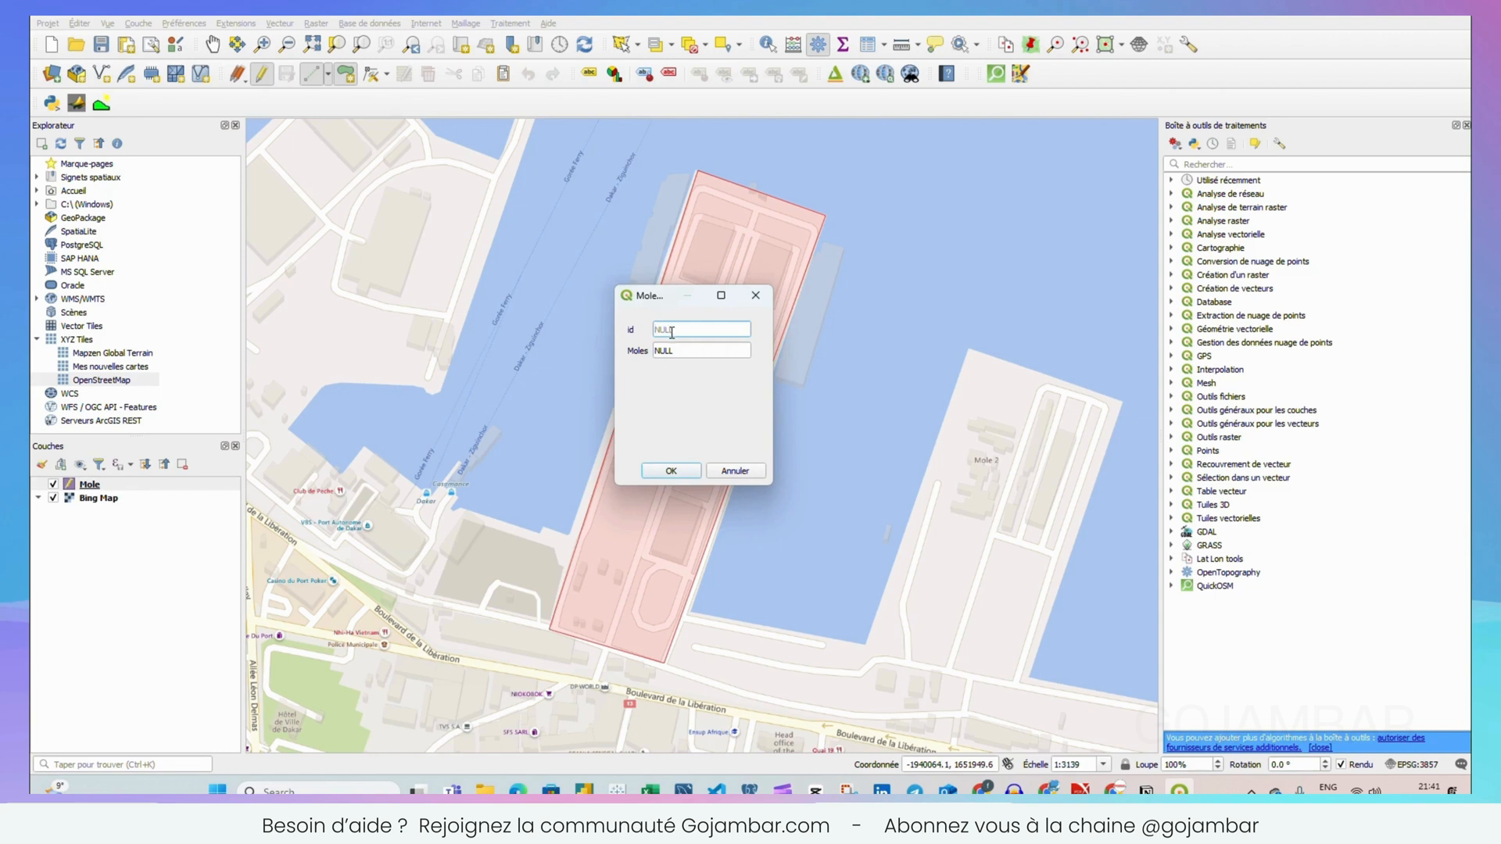
Enter 1 as the new polygon's id and accept its attribute form.
text(1)
click(677, 351)
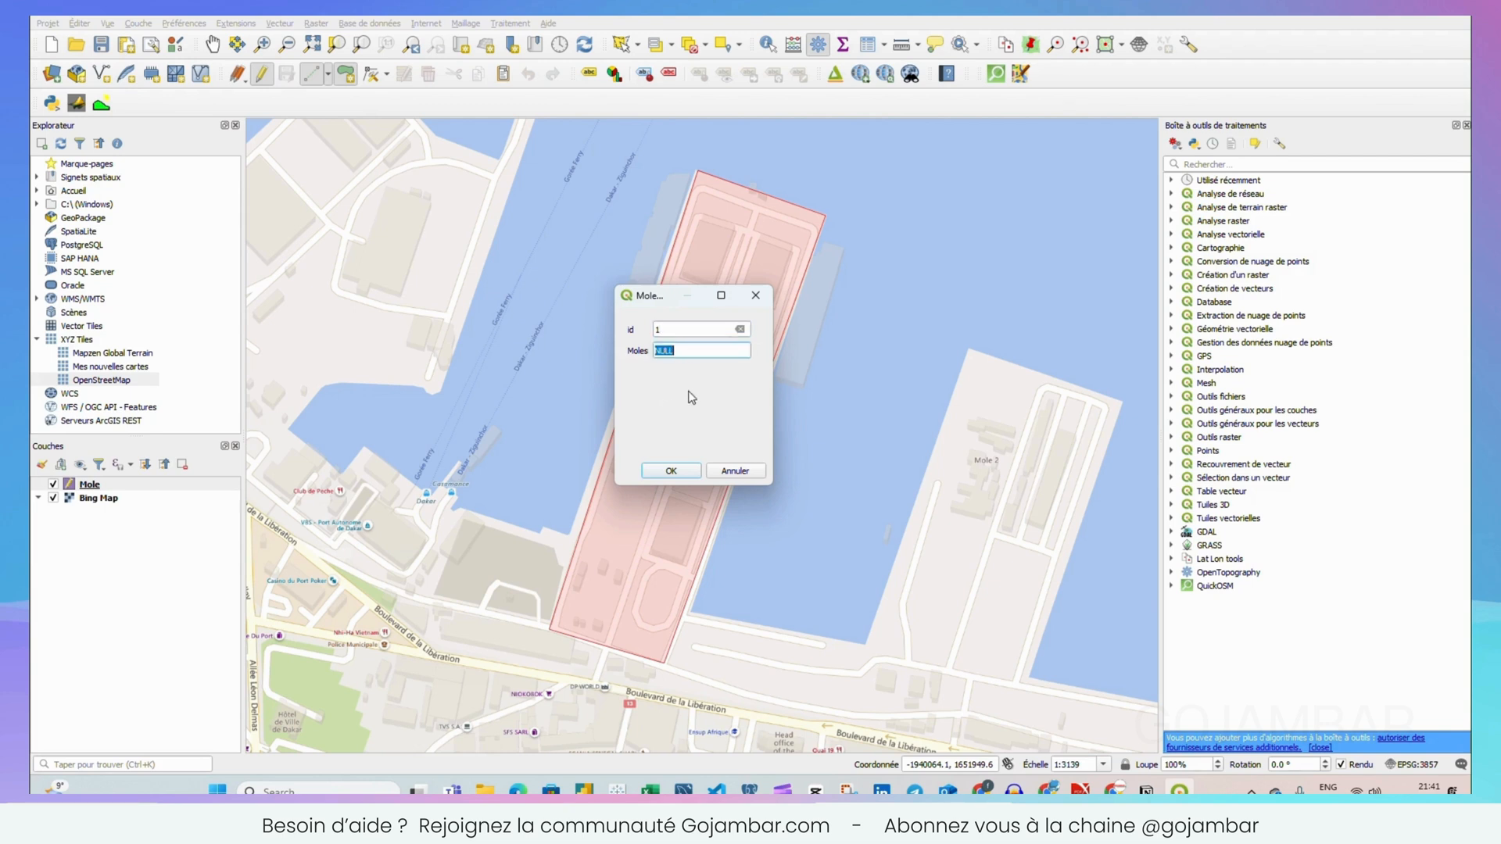
click(679, 476)
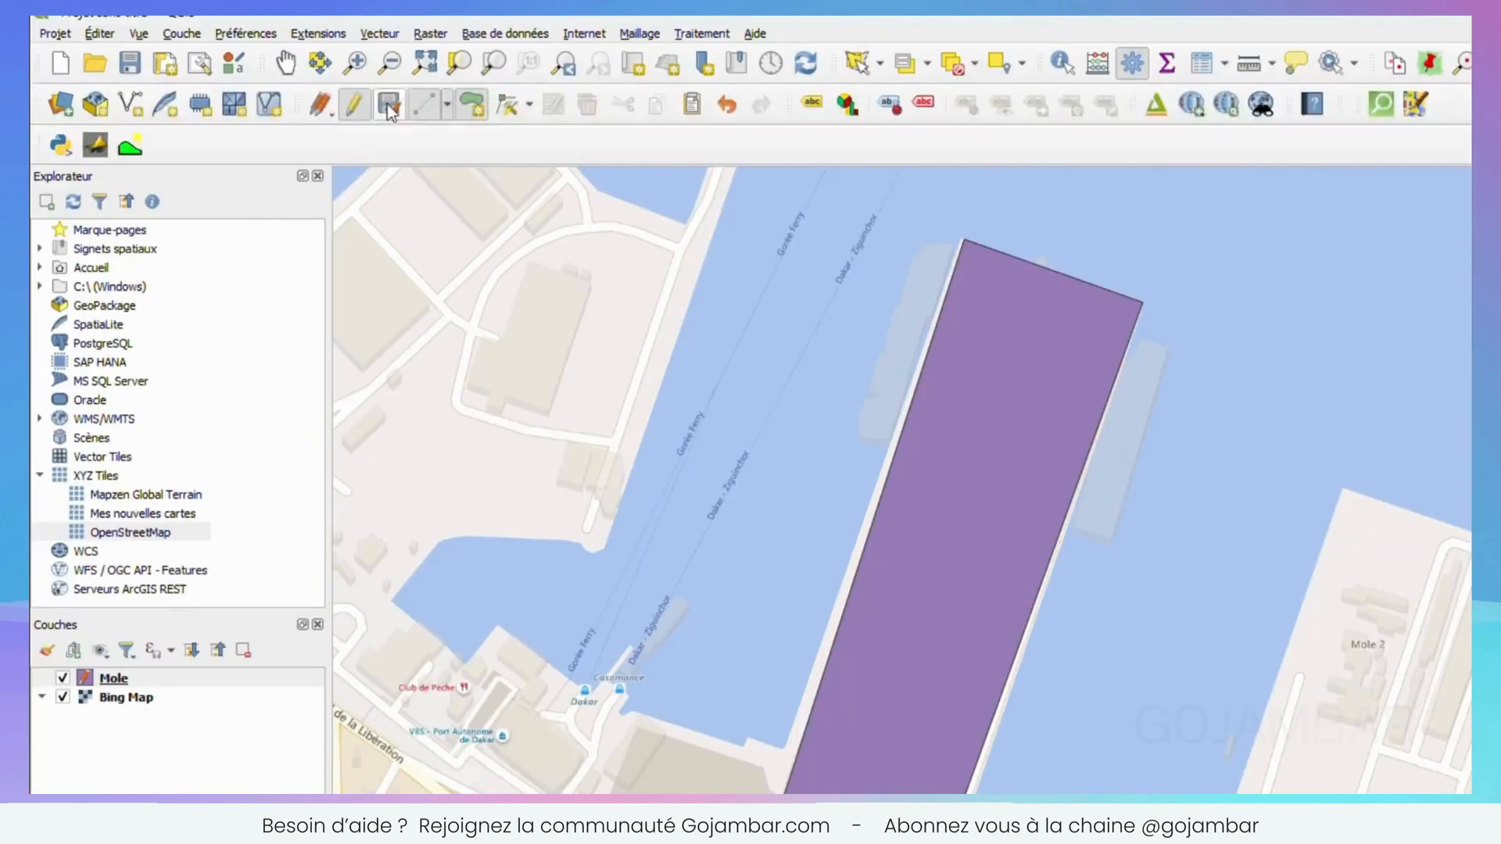
Save the Mole layer's edits and end its editing mode.
click(388, 105)
click(356, 108)
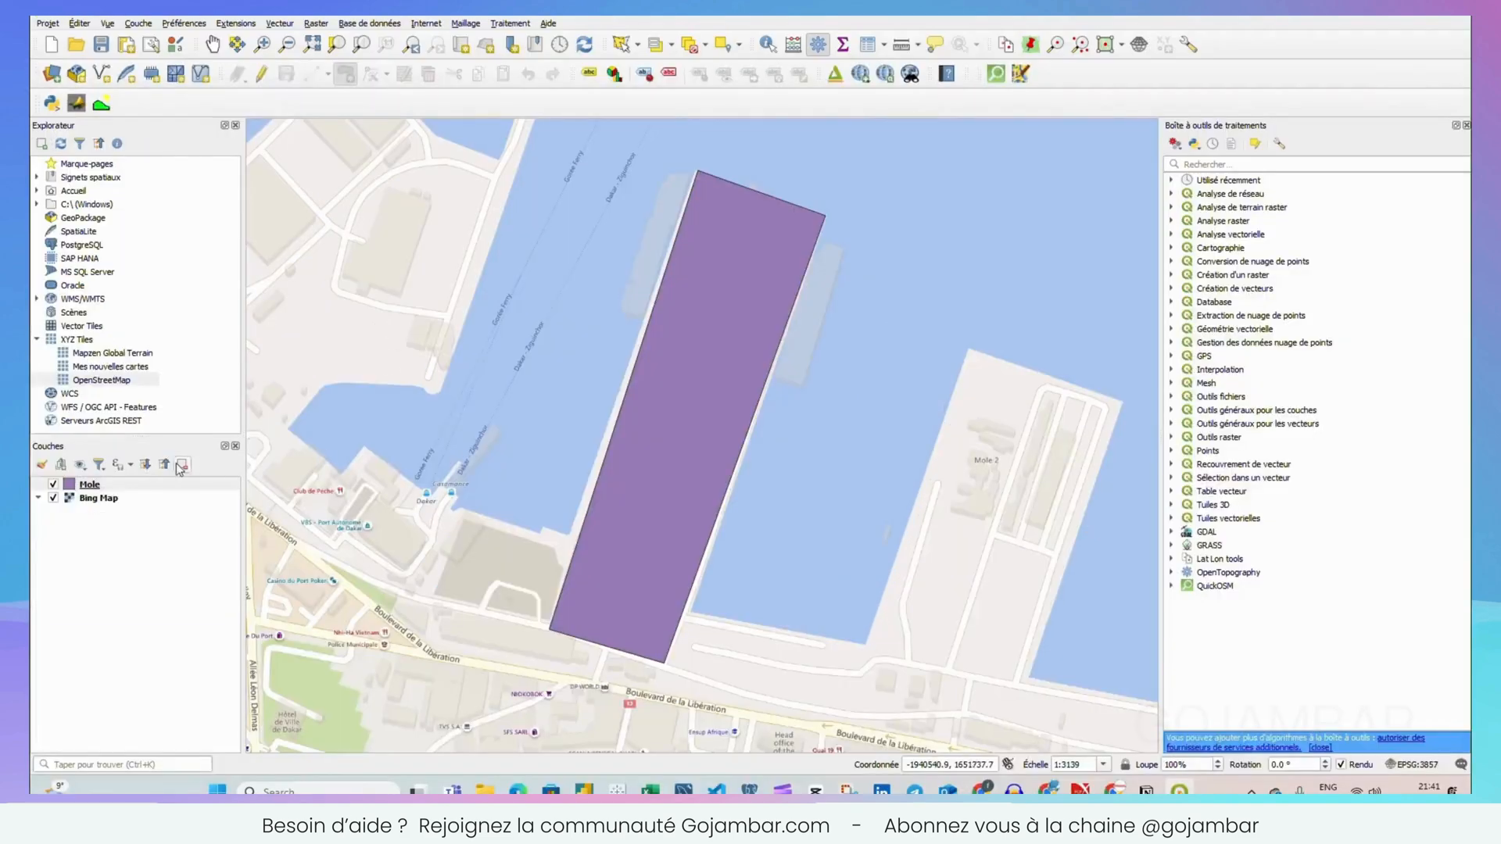
right_click(112, 487)
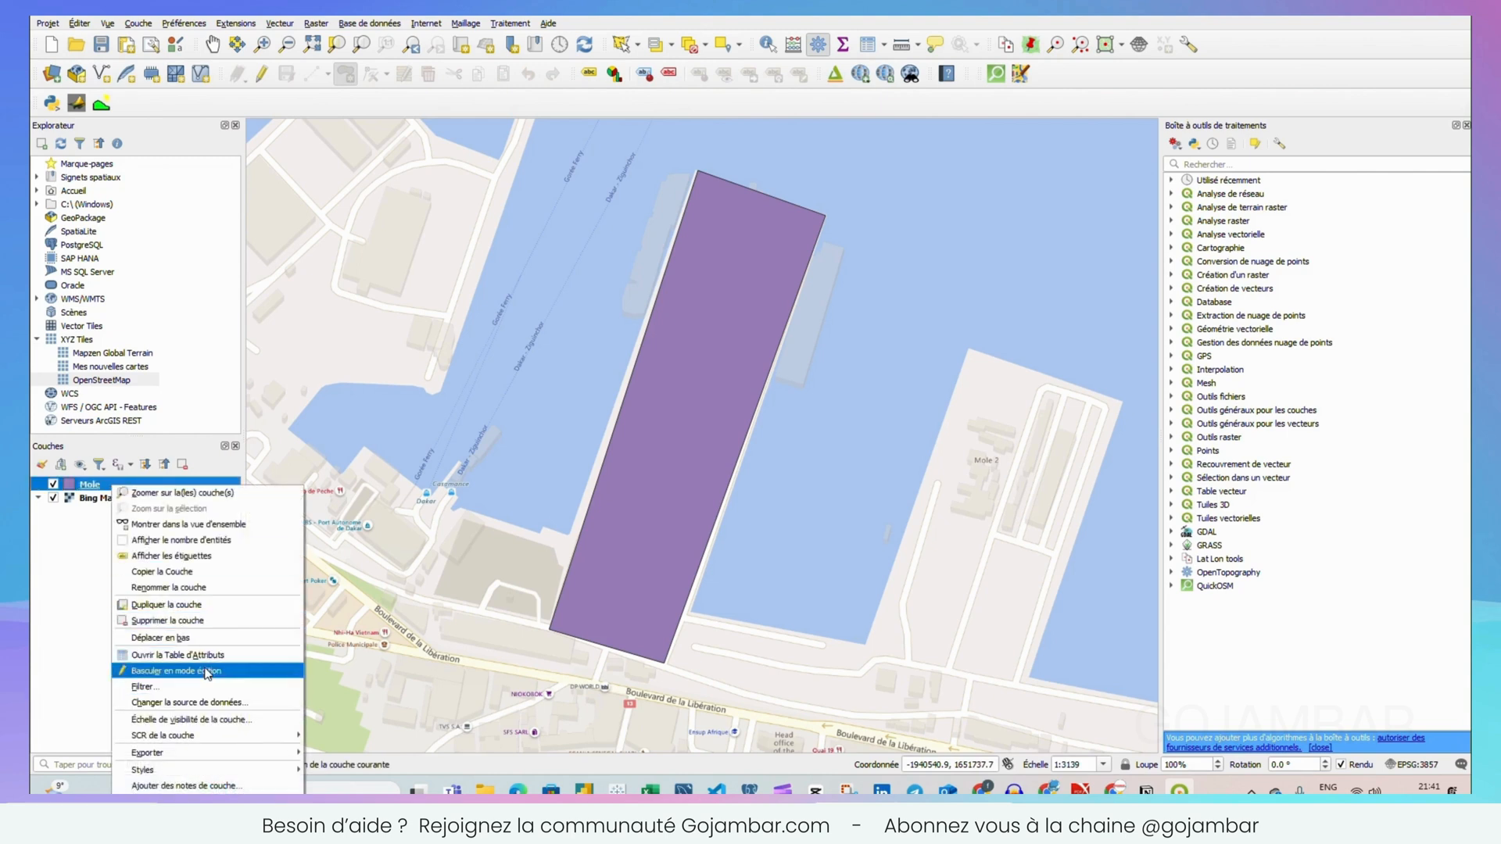
click(88, 571)
click(88, 572)
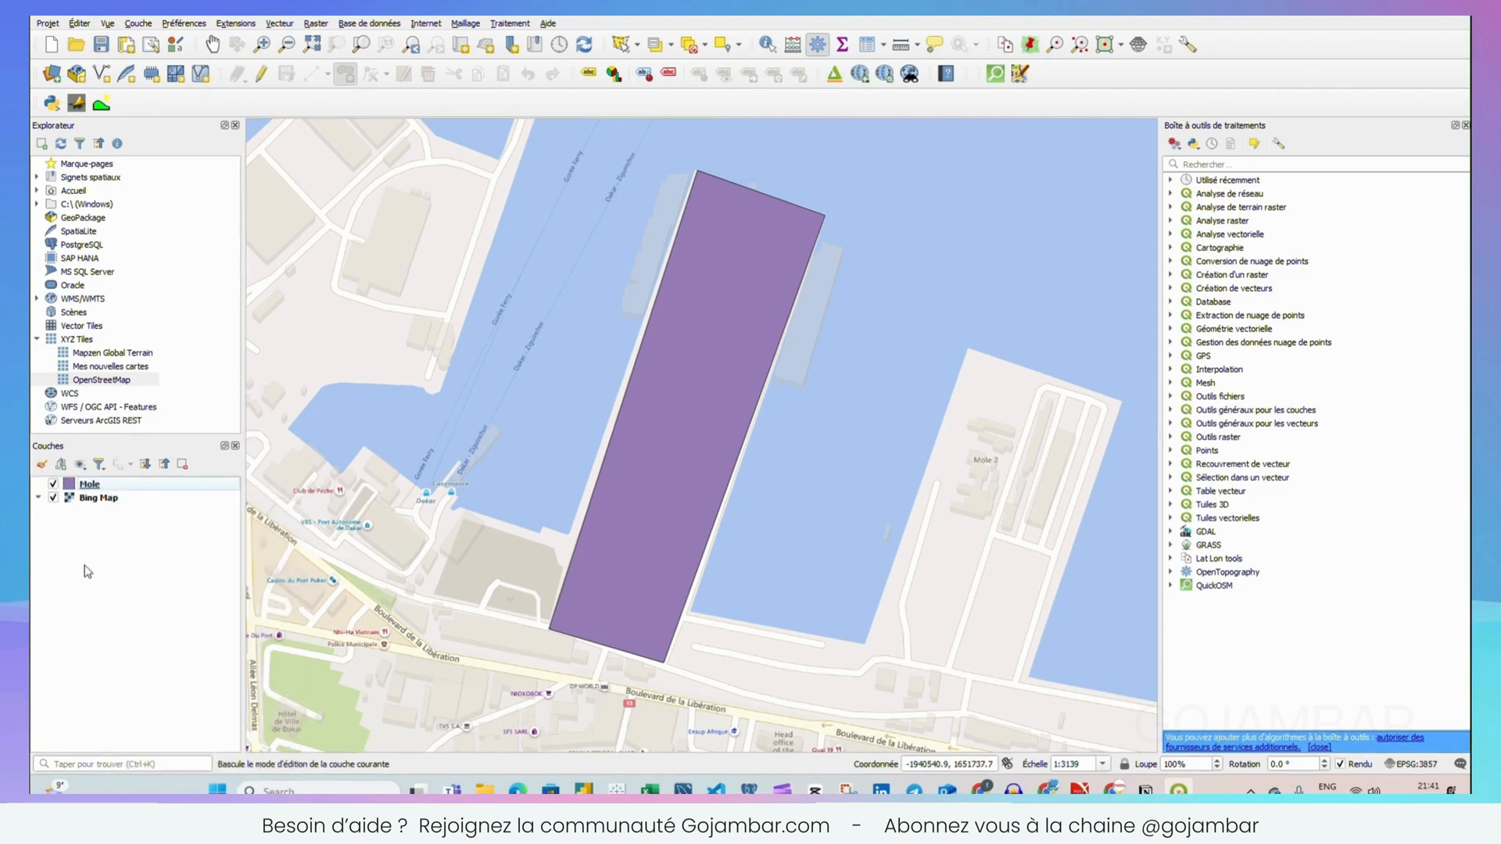